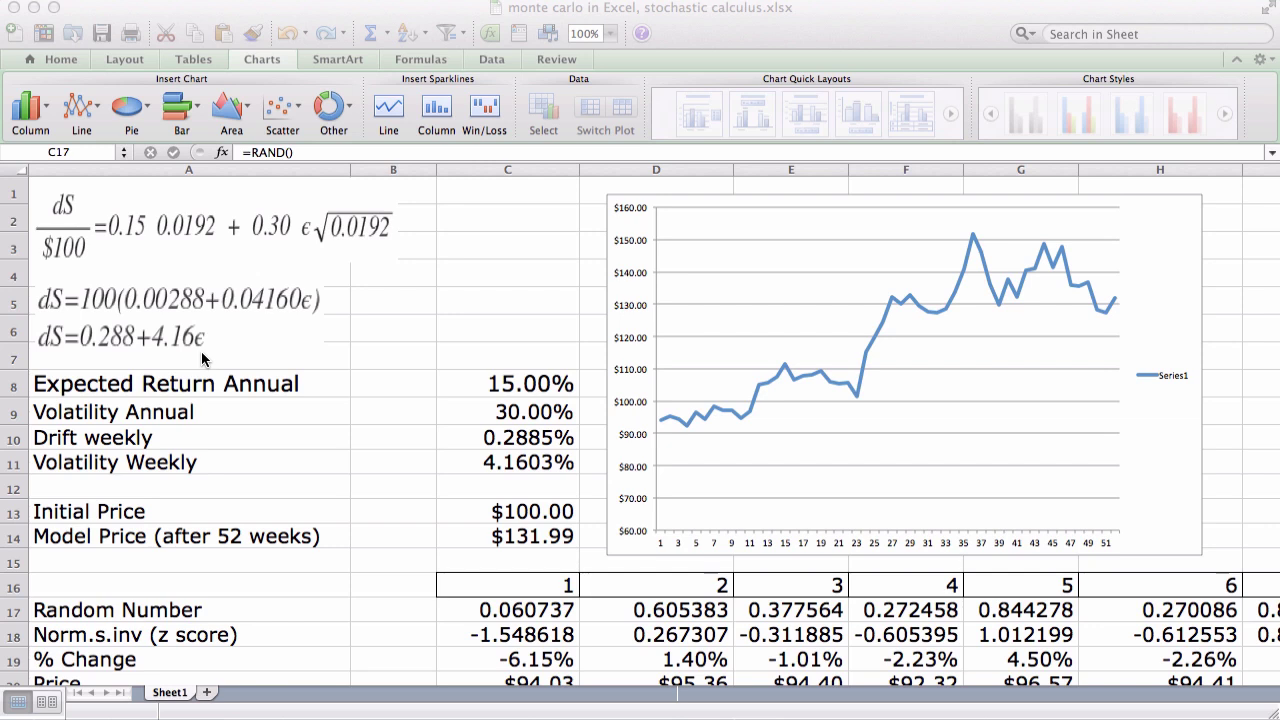
Inspect the Norm.S.Inv examples and their random-number inputs on the sheet
scroll(201, 355, "down", 2)
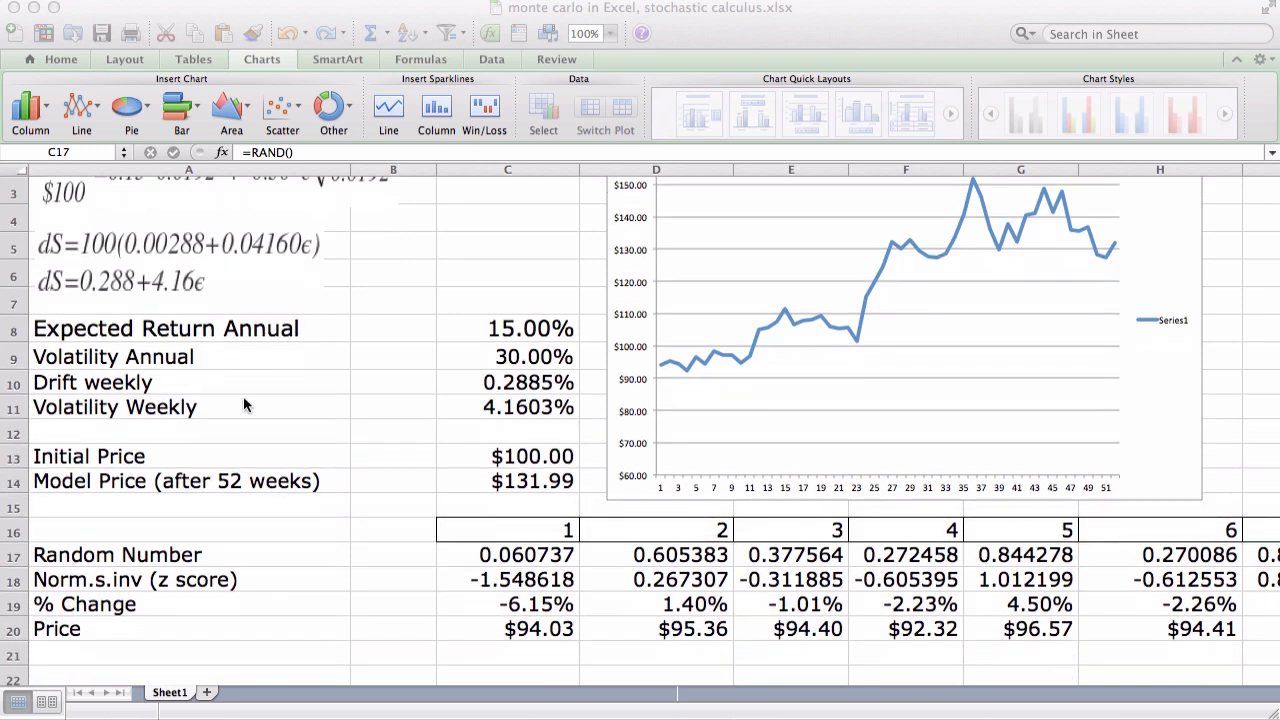
left_click(535, 563)
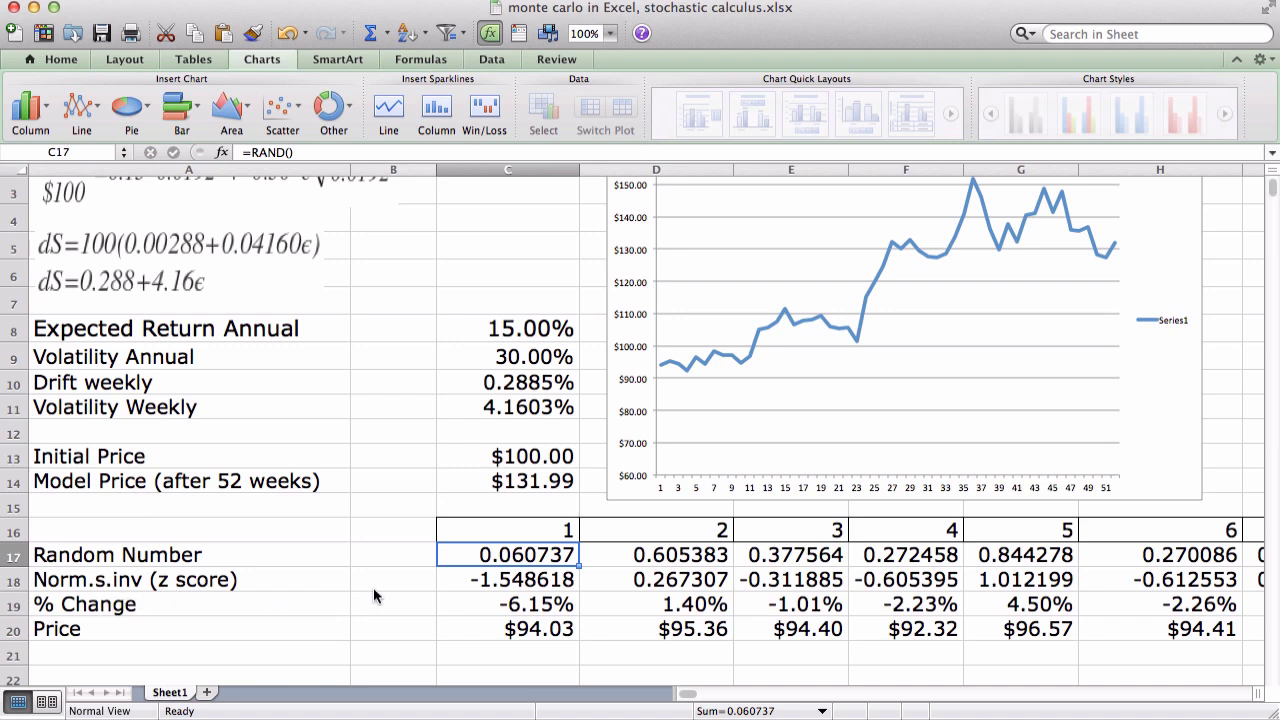
scroll(374, 594, "down", 5)
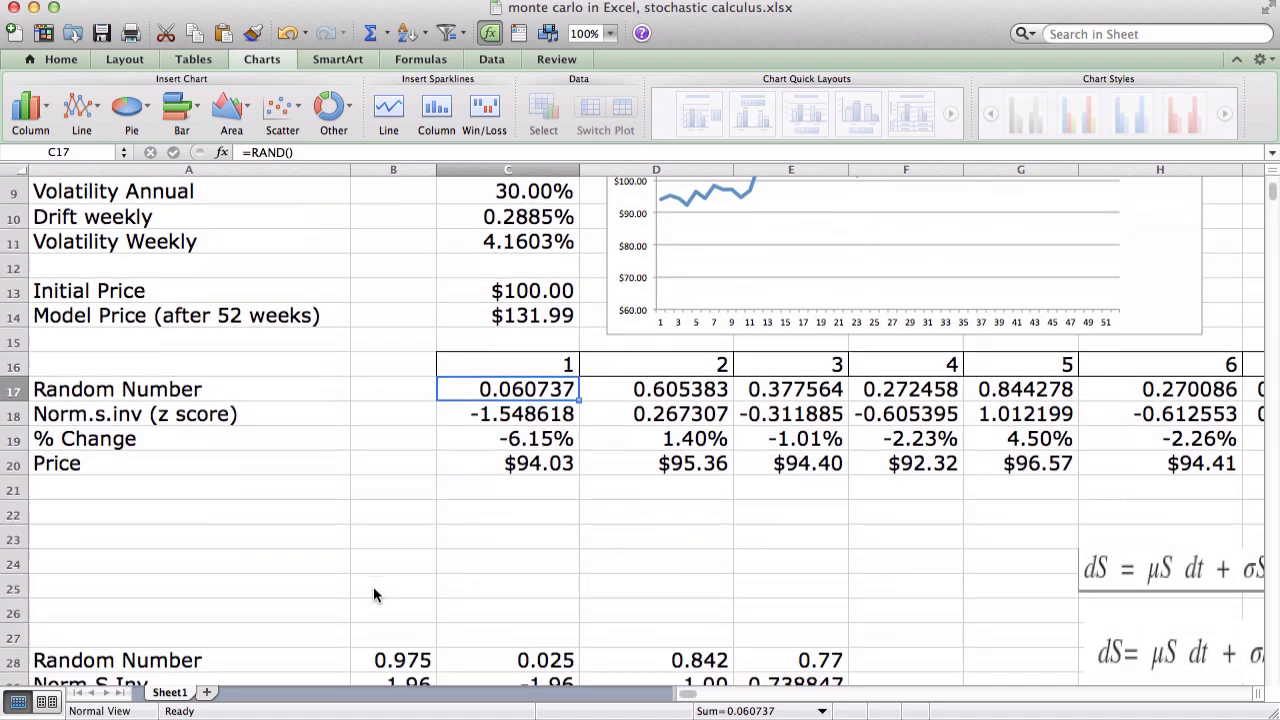
scroll(374, 594, "down", 8)
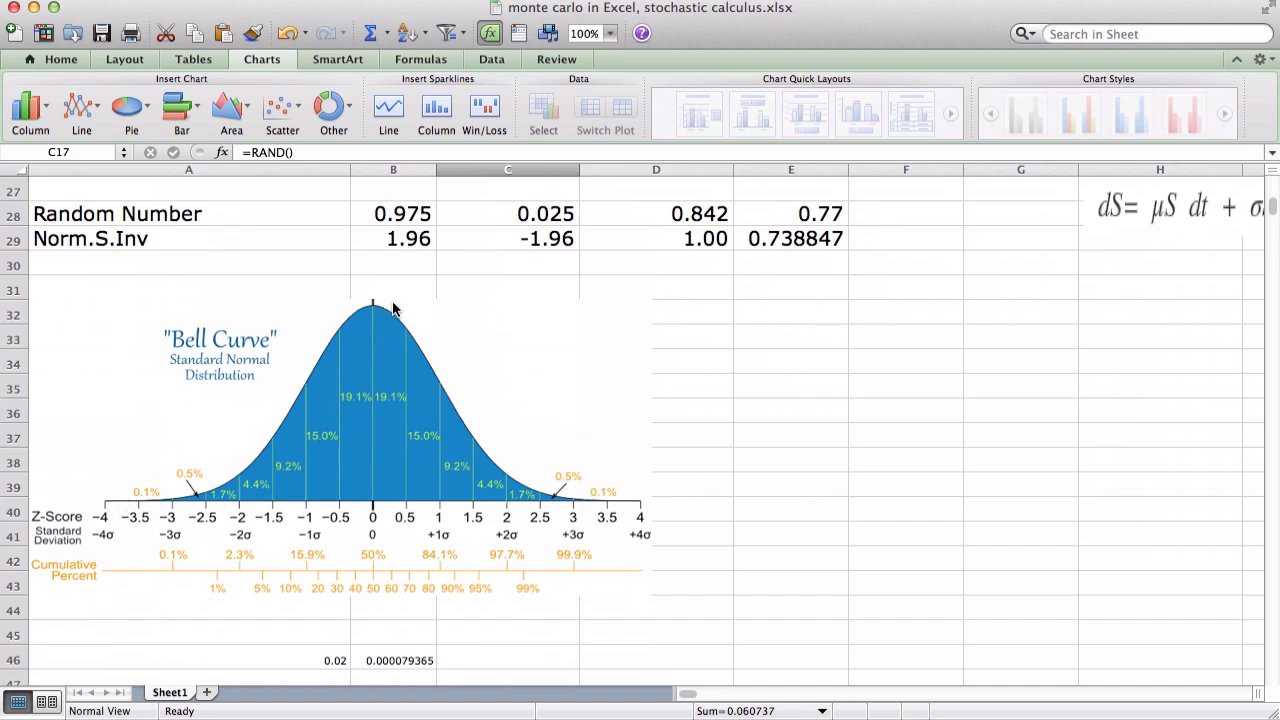
scroll(477, 502, "up", 6)
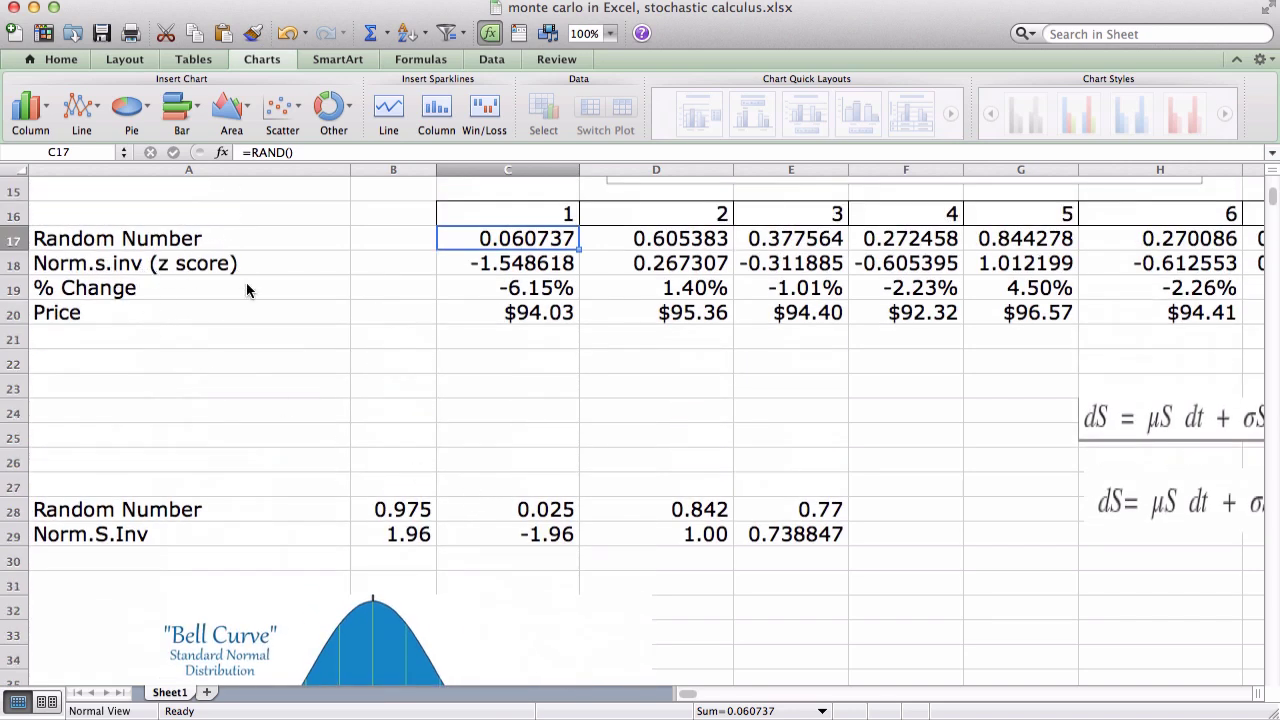
scroll(247, 290, "down", 6)
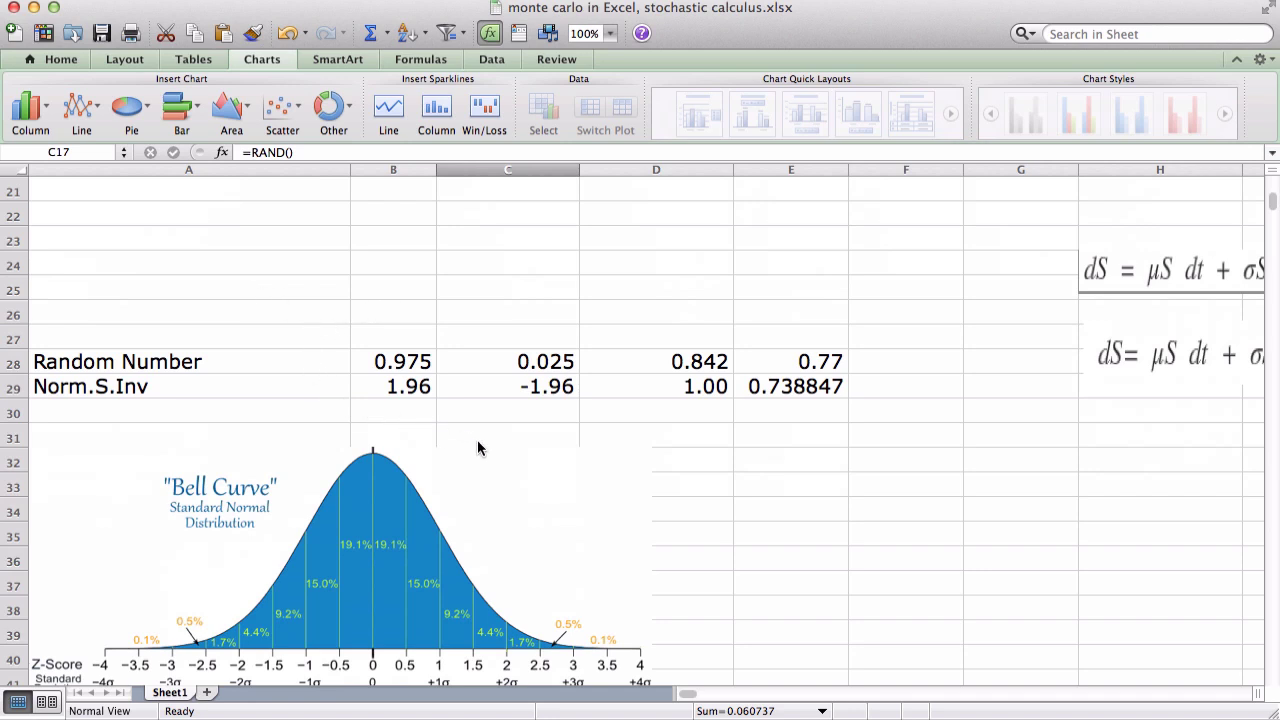
Change the random number in E28 from 0.77 to 0.4 to see its z score
left_click(828, 368)
double_click(832, 368)
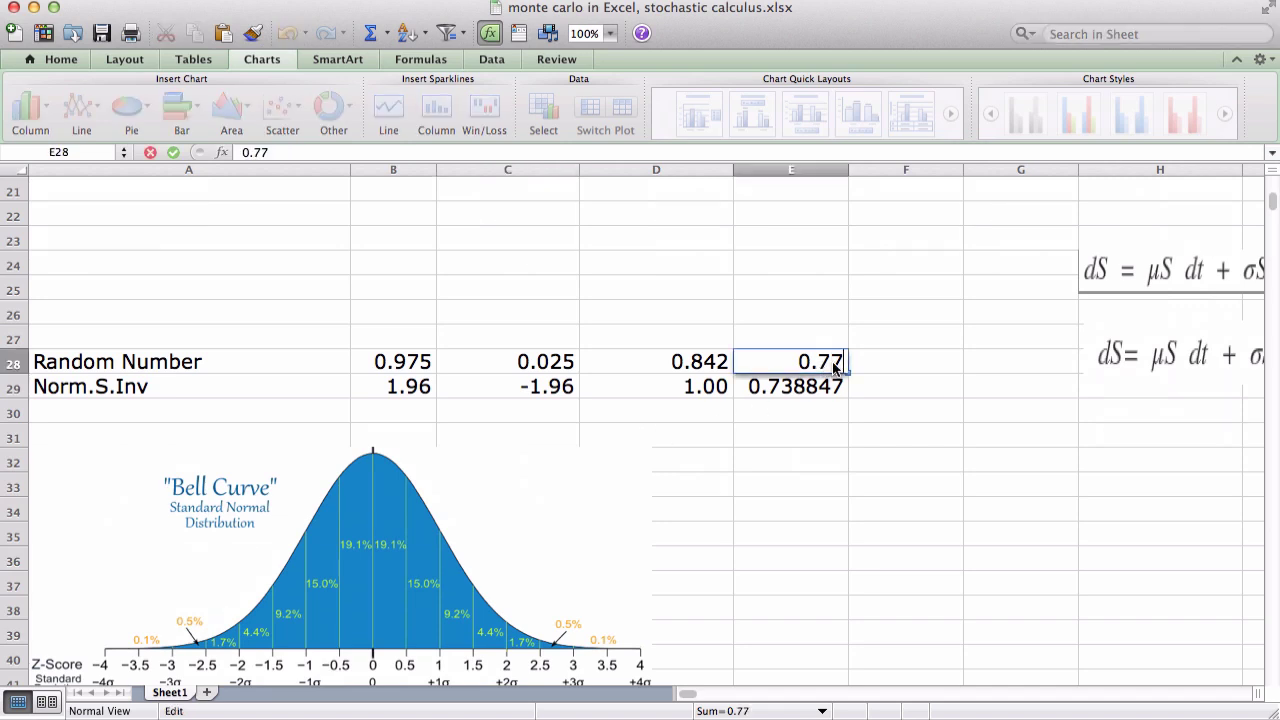
key("BackSpace")
key("BackSpace")
type("4")
key("Return")
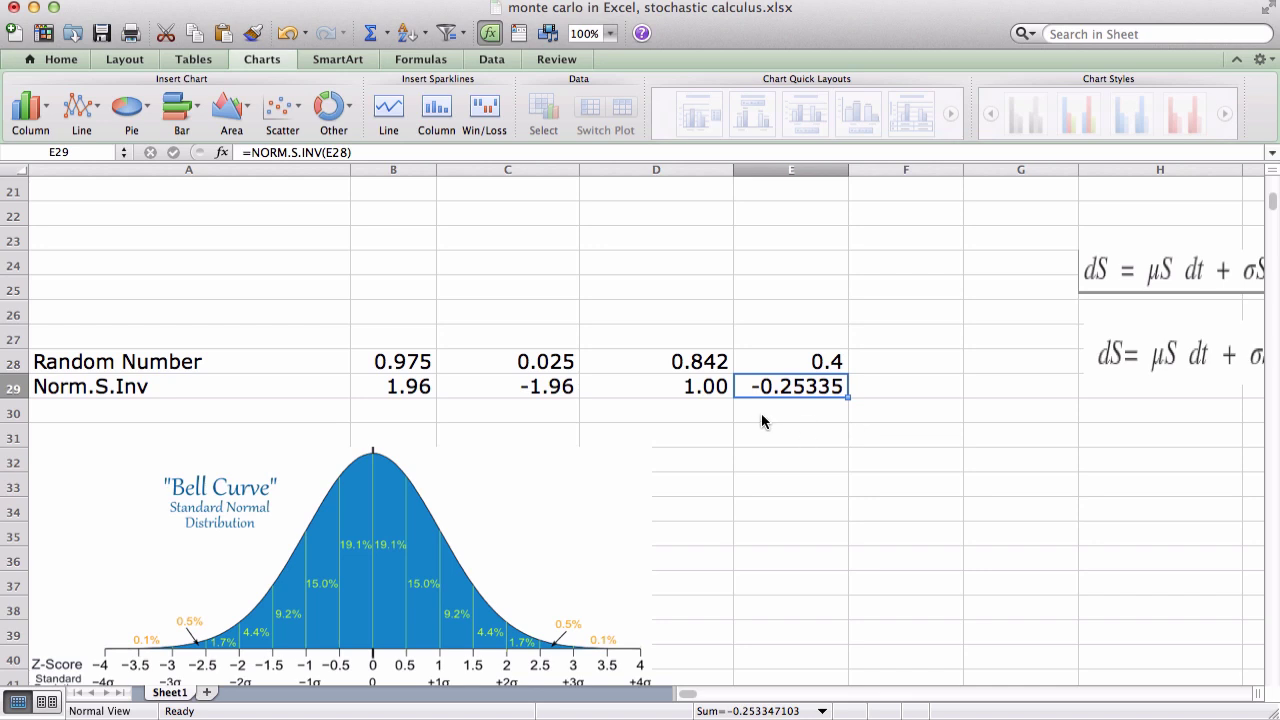
Change E28 to 0.5 so E29's Norm.S.Inv result becomes 0
scroll(814, 401, "down", 1)
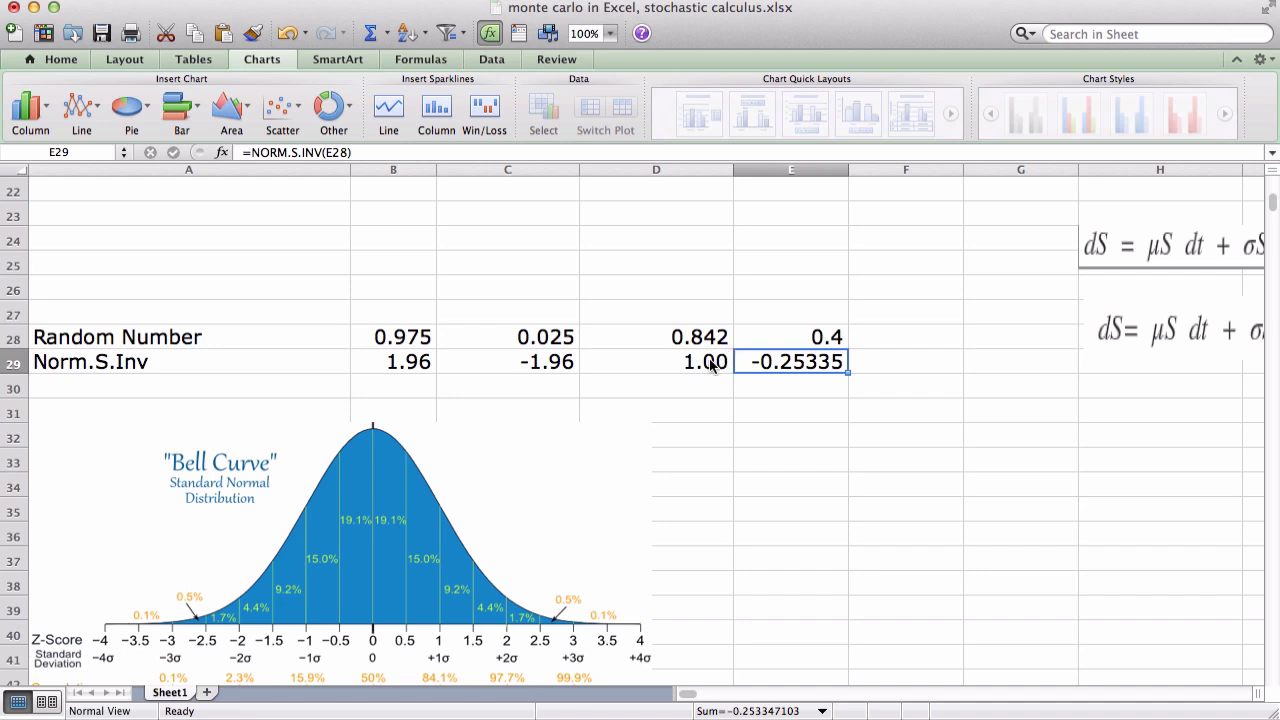
left_click(836, 346)
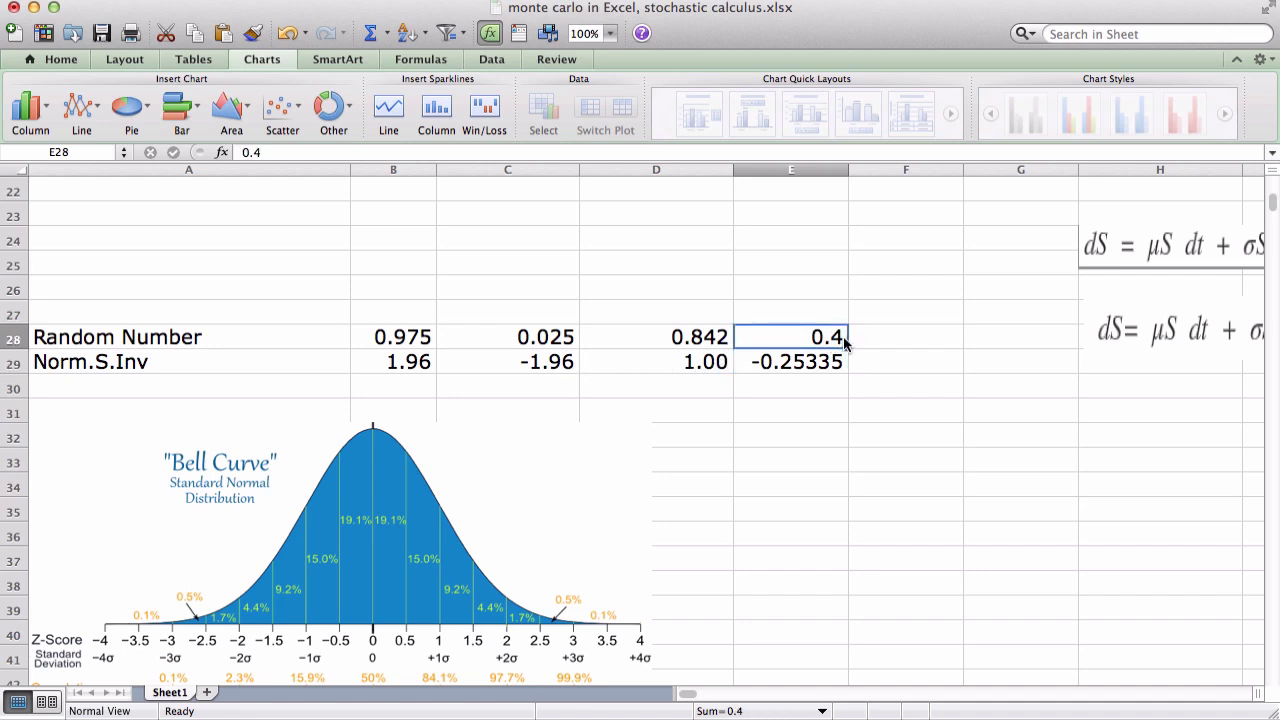
double_click(843, 343)
key("BackSpace")
type("5")
key("Return")
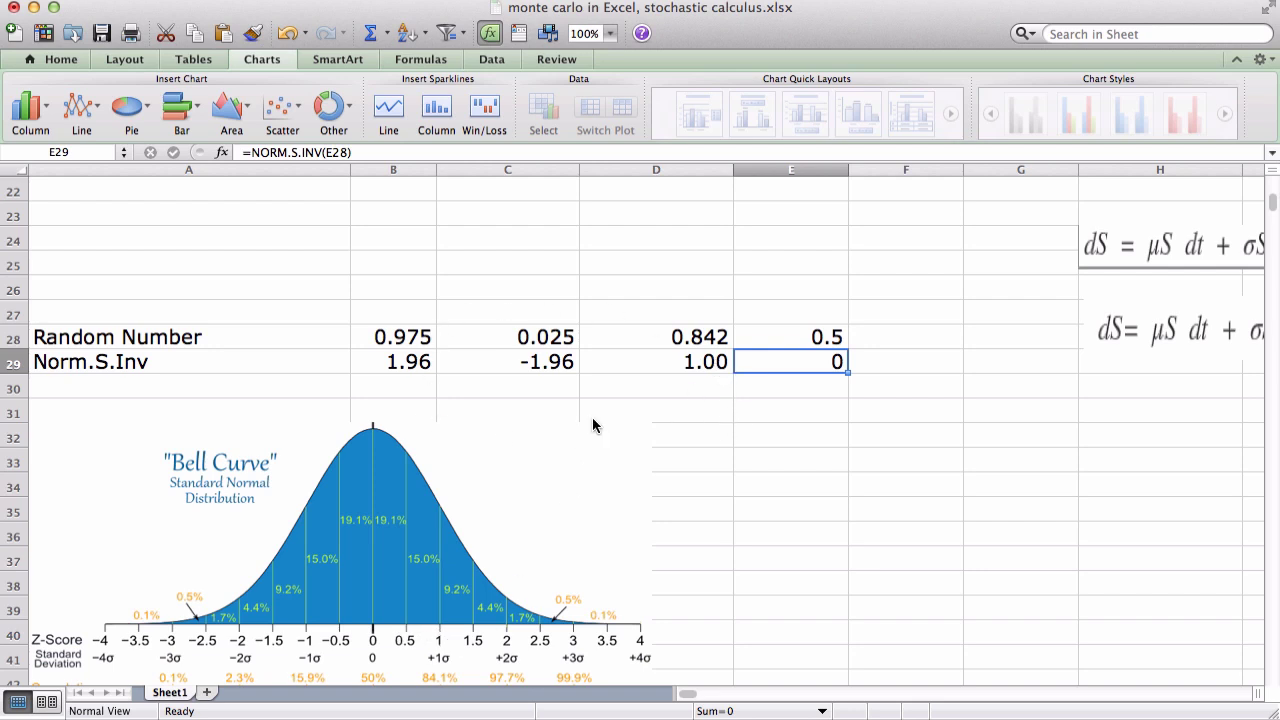
Review C19's formula =$C$10+$C$11*C18 unchanged, recalculating to a $80.91 model price
scroll(676, 391, "up", 5)
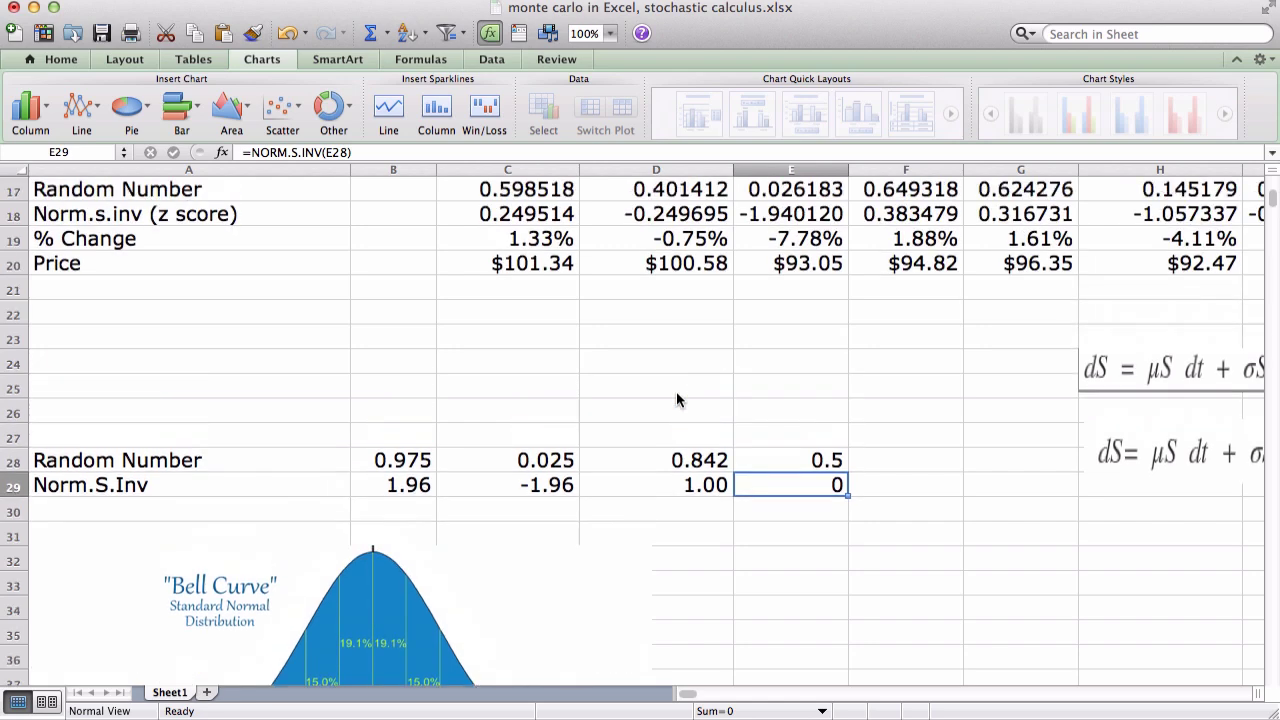
scroll(677, 400, "up", 4)
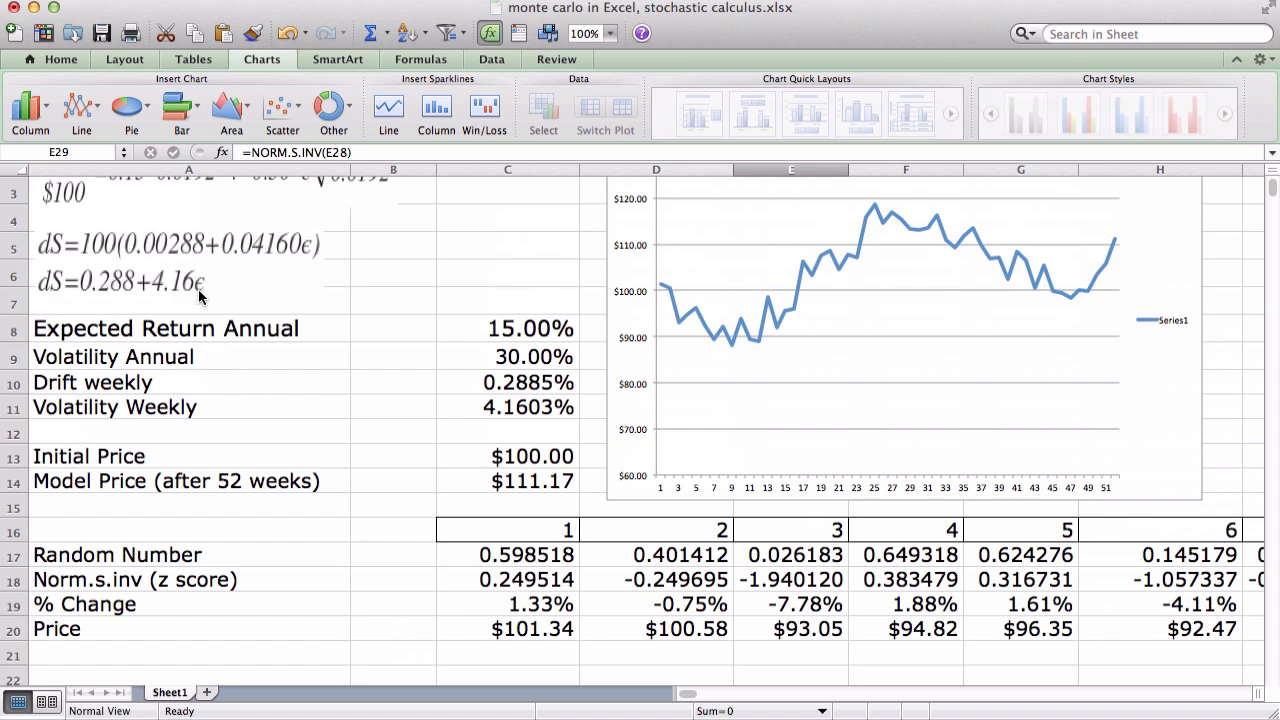
left_click(549, 614)
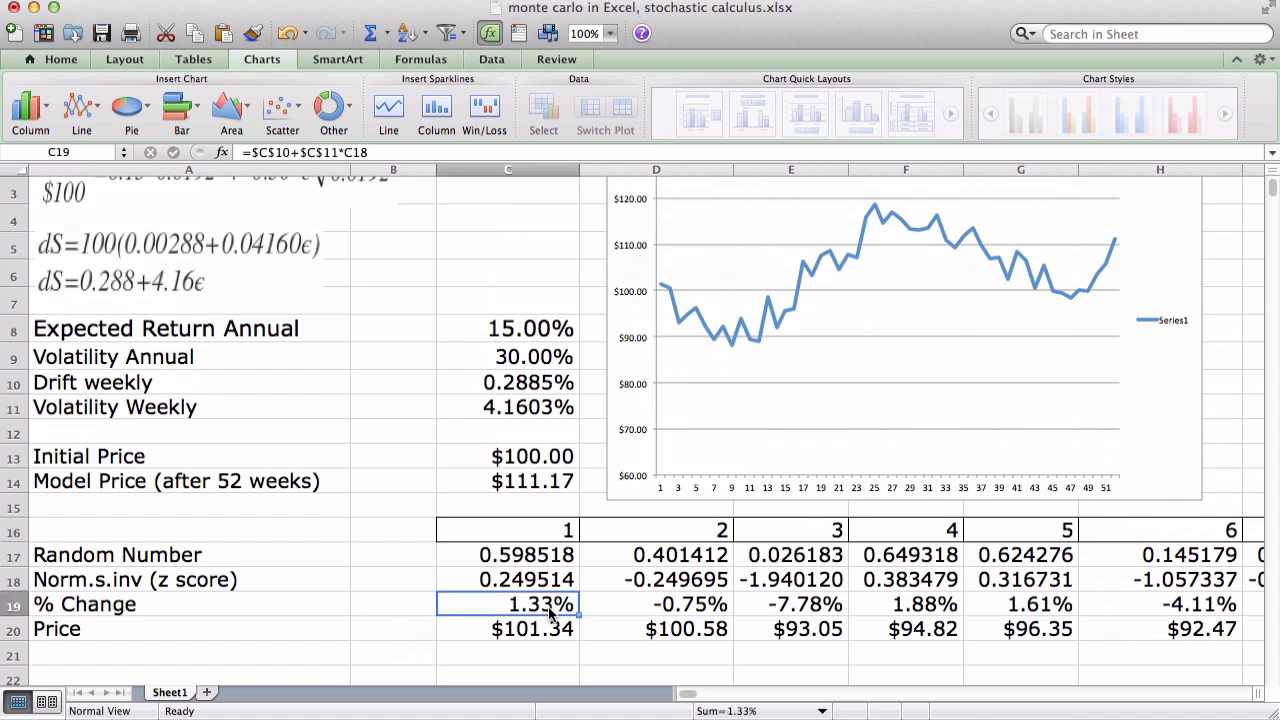
double_click(549, 613)
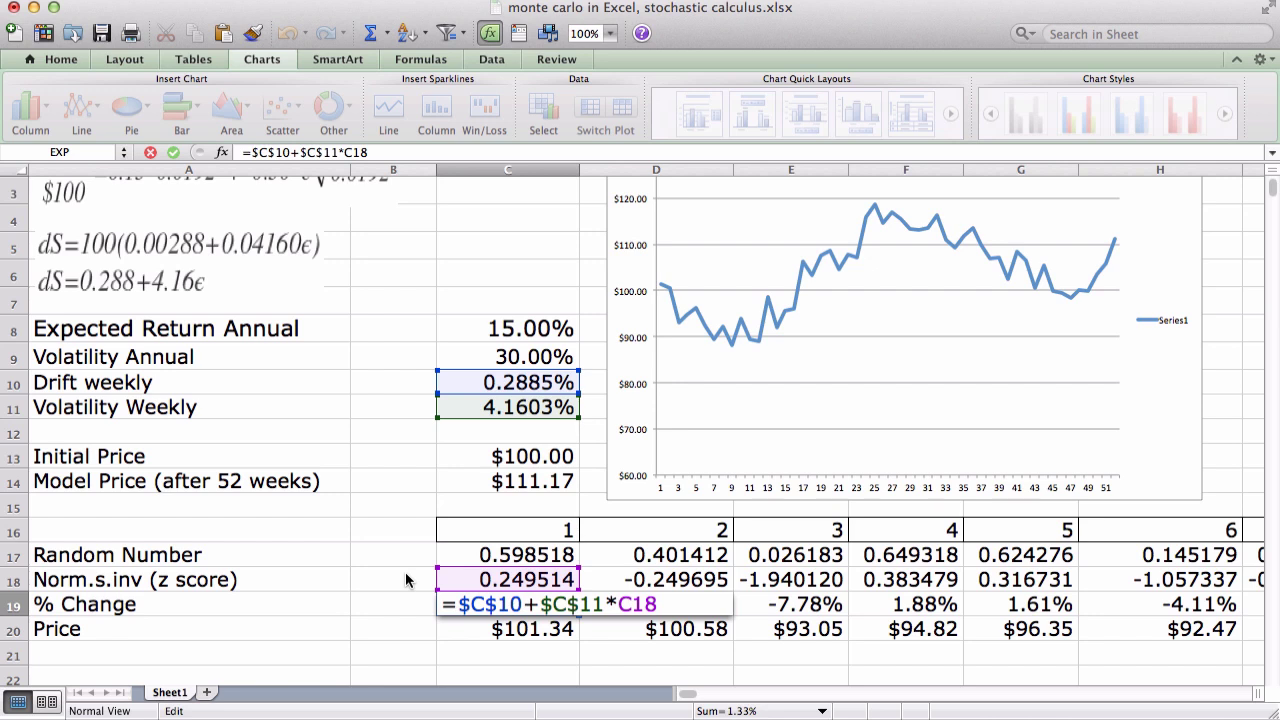
key("Return")
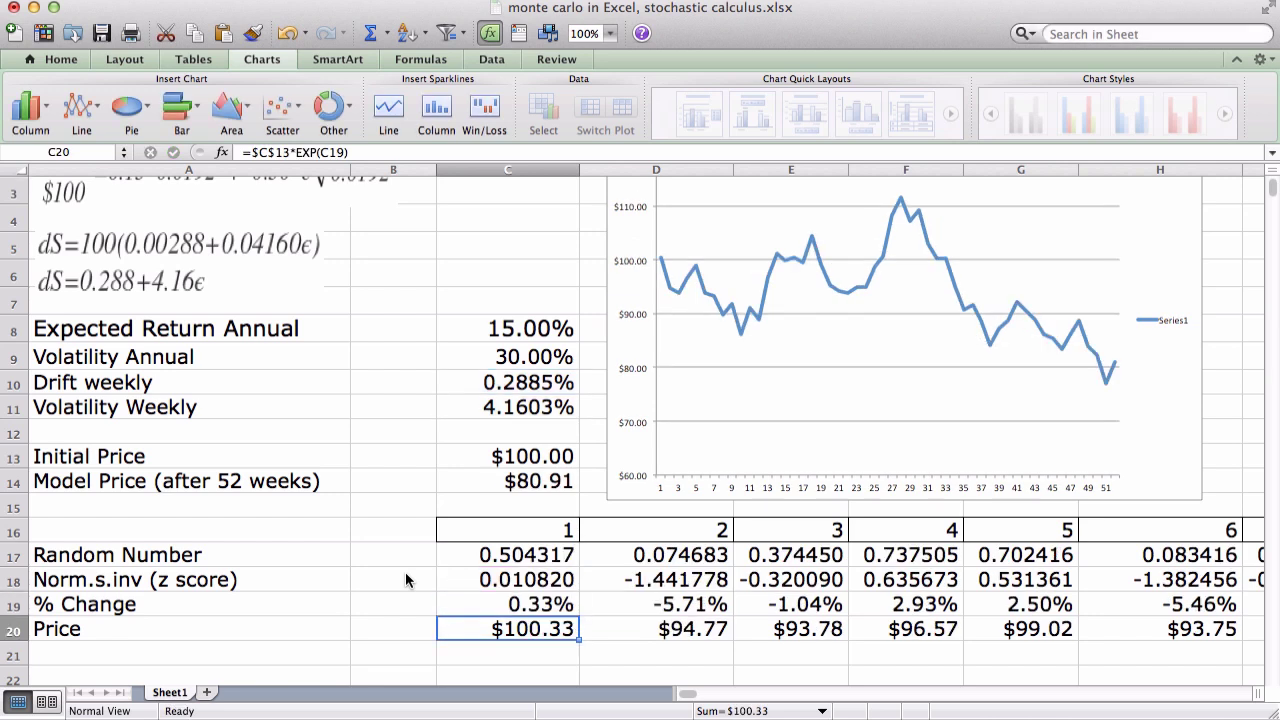
Review C20's Price formula =$C$13*EXP(C19) unchanged, recalculating to a $154.27 model price
scroll(405, 571, "down", 1)
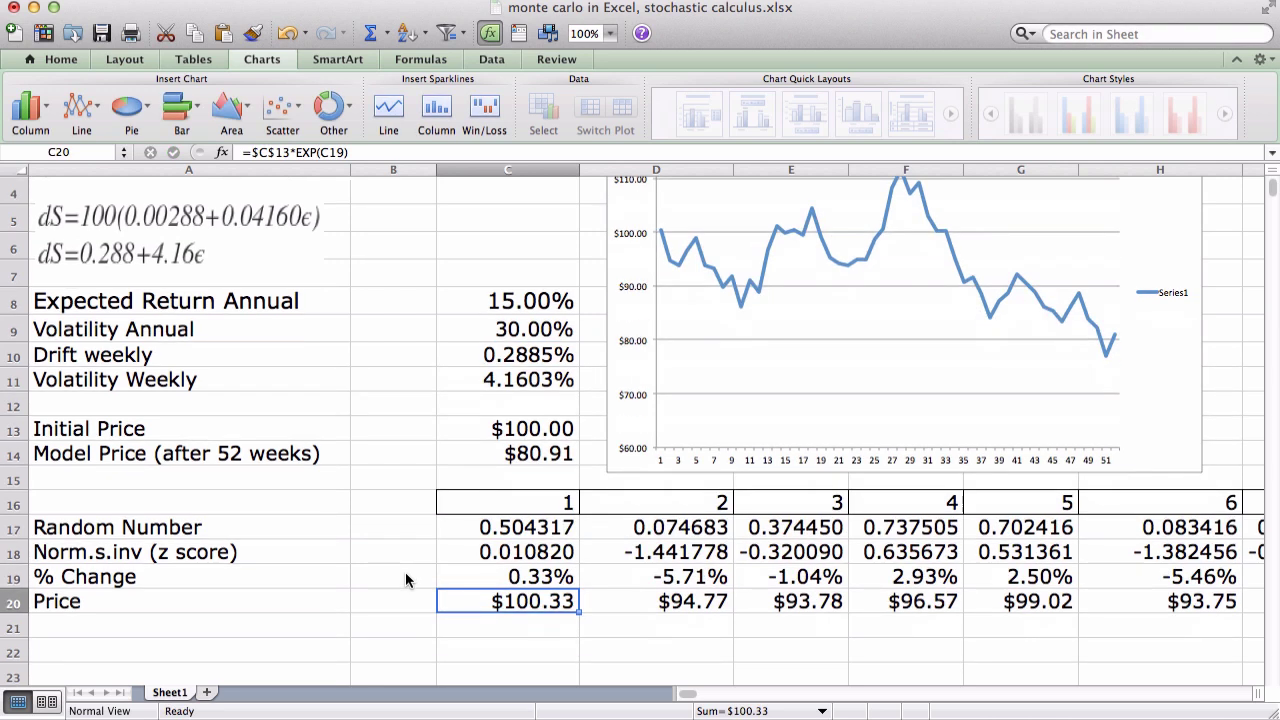
double_click(511, 612)
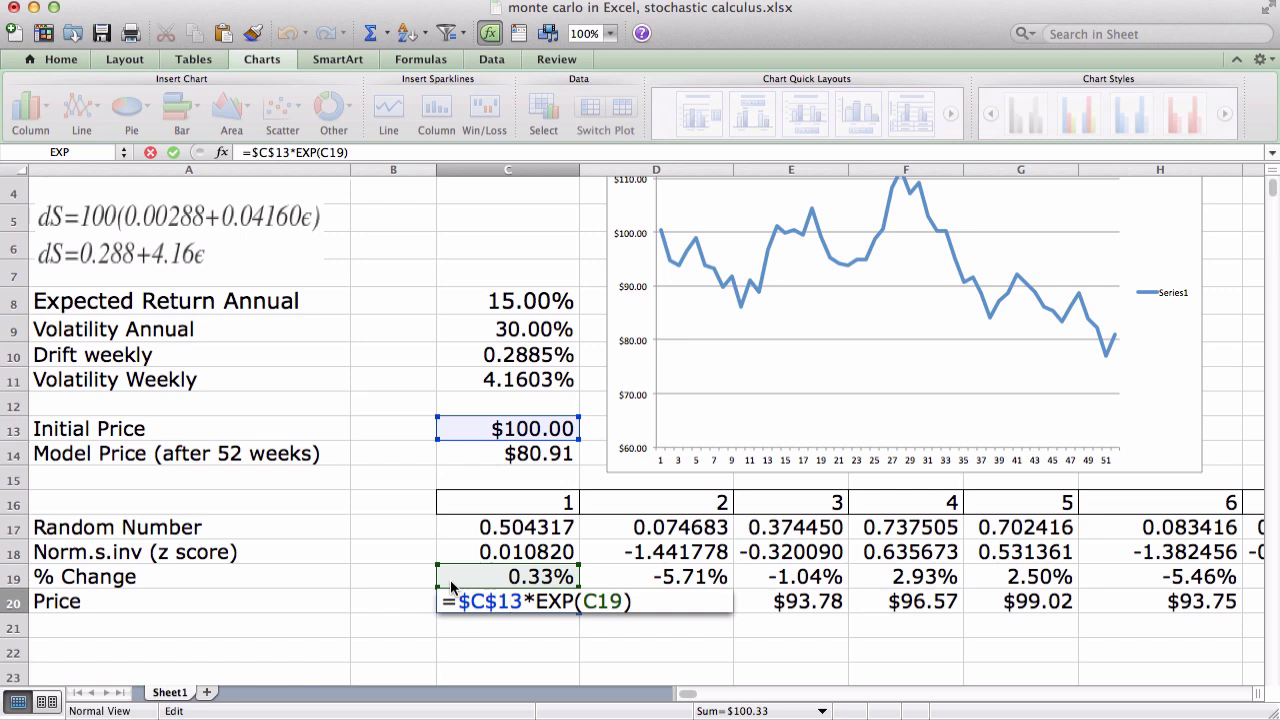
key("Return")
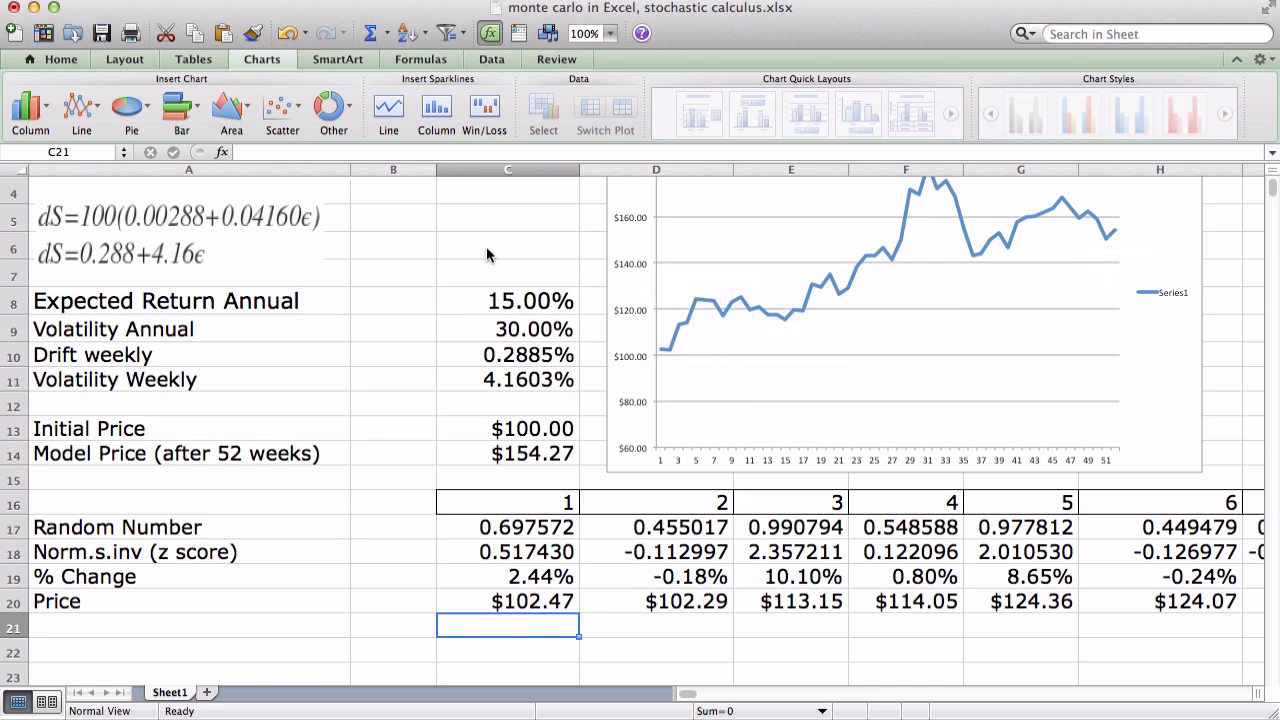
Review D20's formula =C20*EXP(D19) unchanged, recalculating to a $120.32 model price
double_click(675, 605)
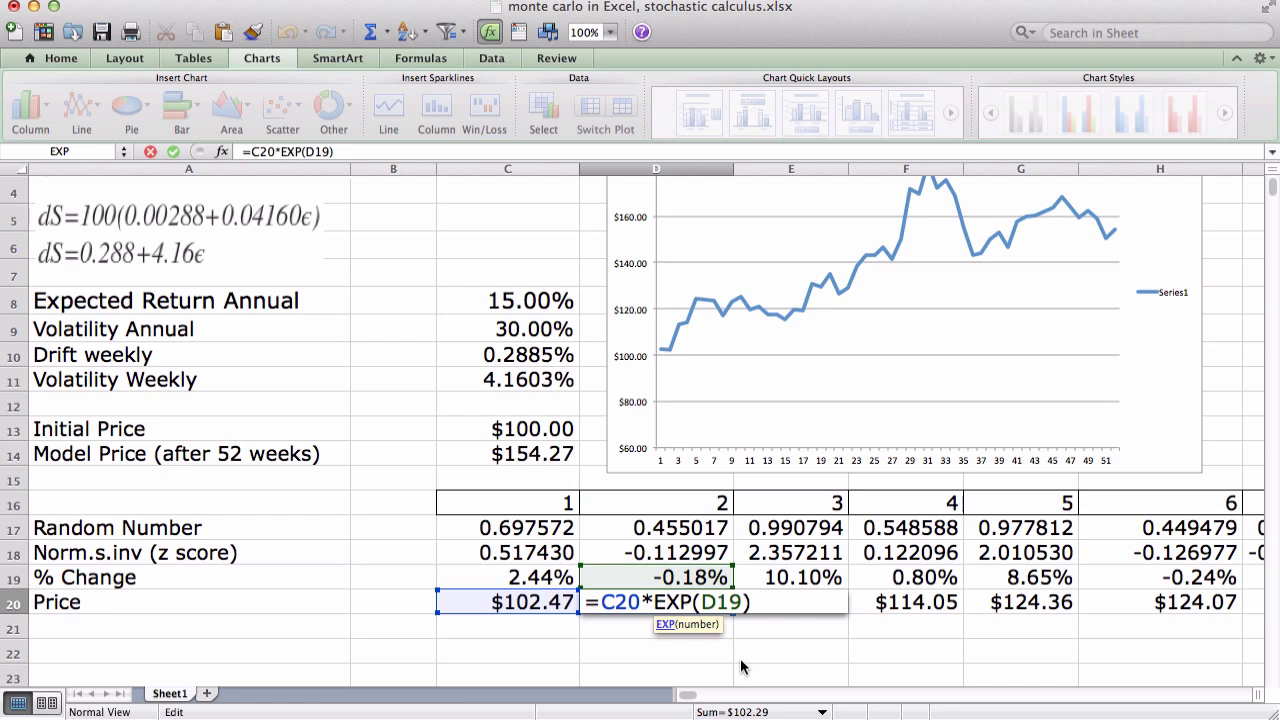
key("Return")
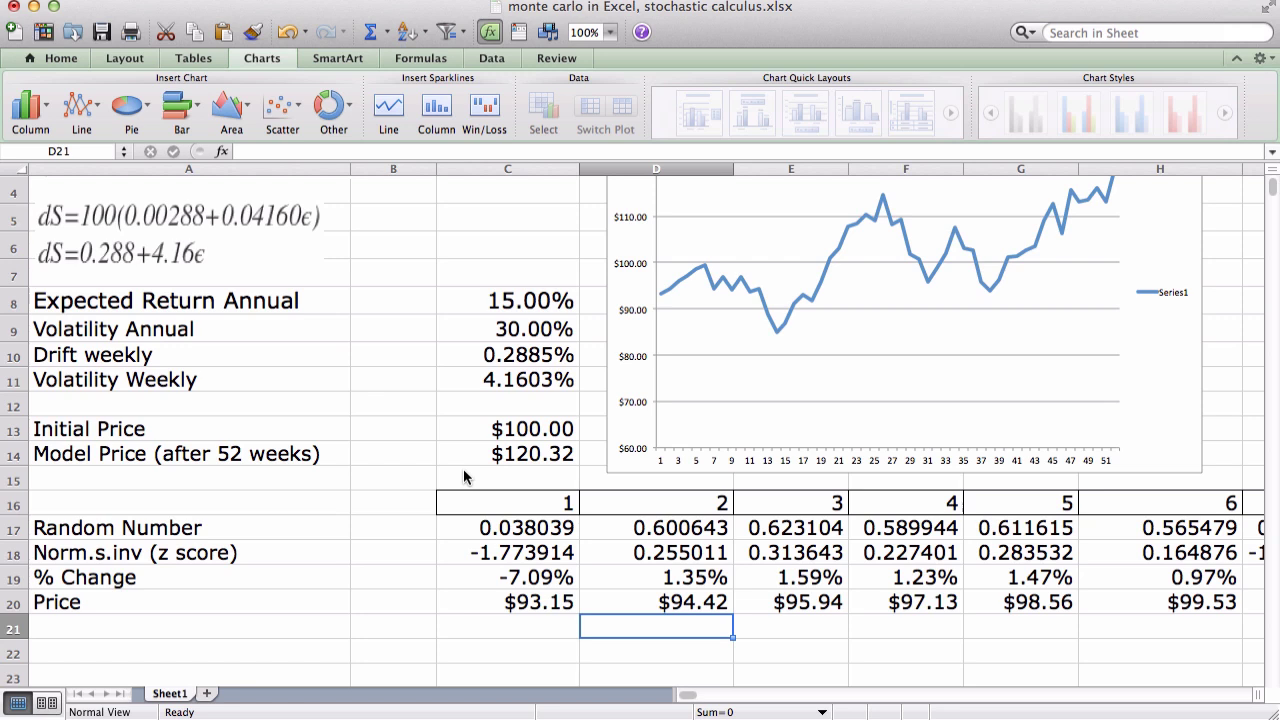
Recalculate with F9 about 25 times, ending on a $73.15 model price
key("F9")
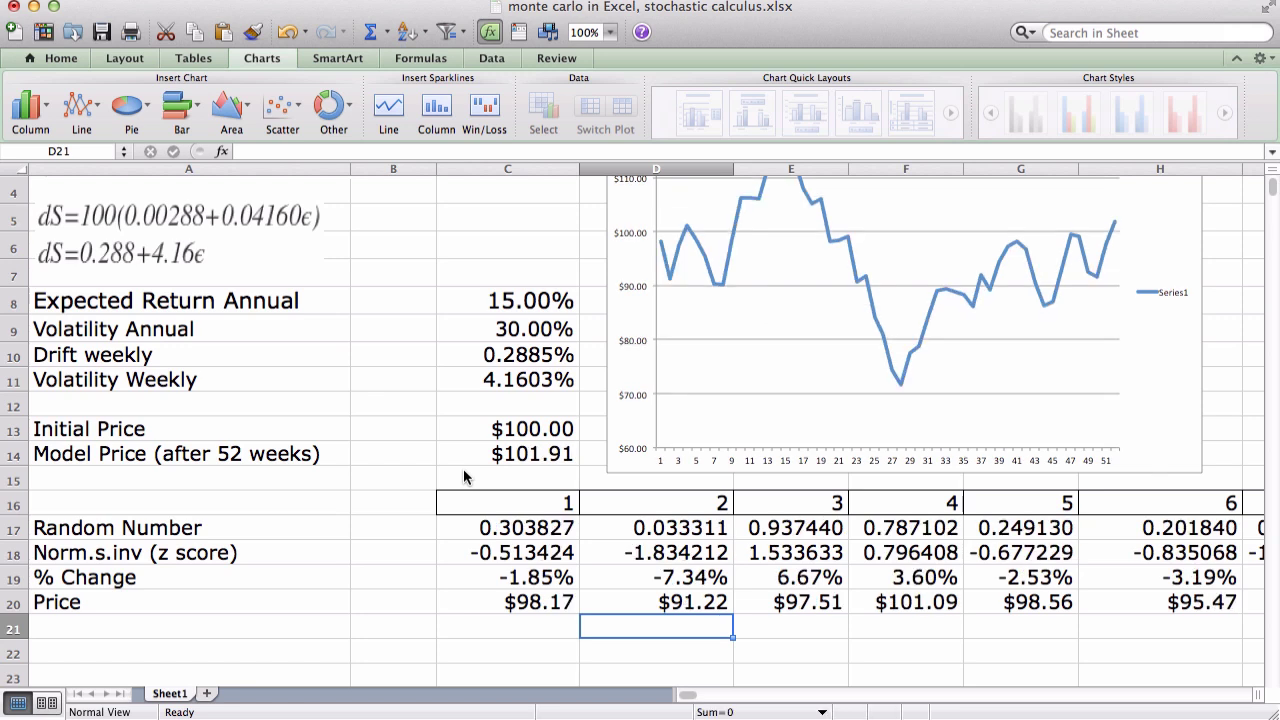
scroll(463, 476, "up", 3)
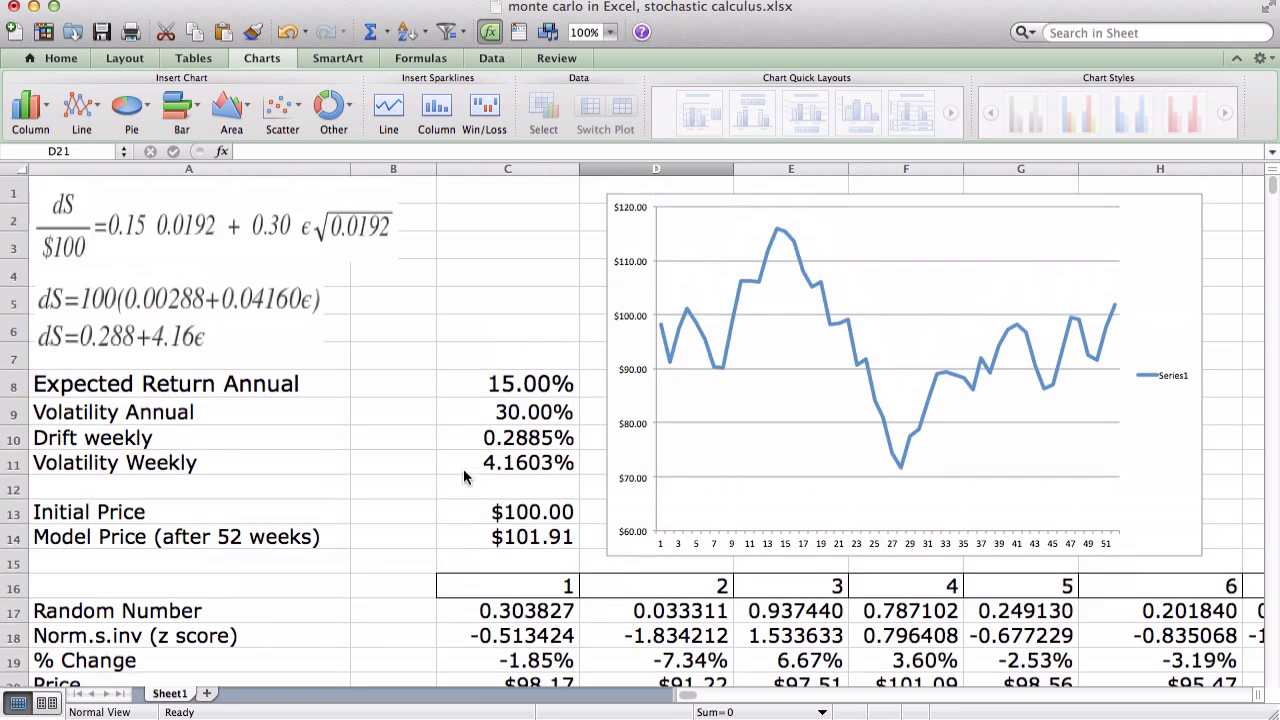
key("F9")
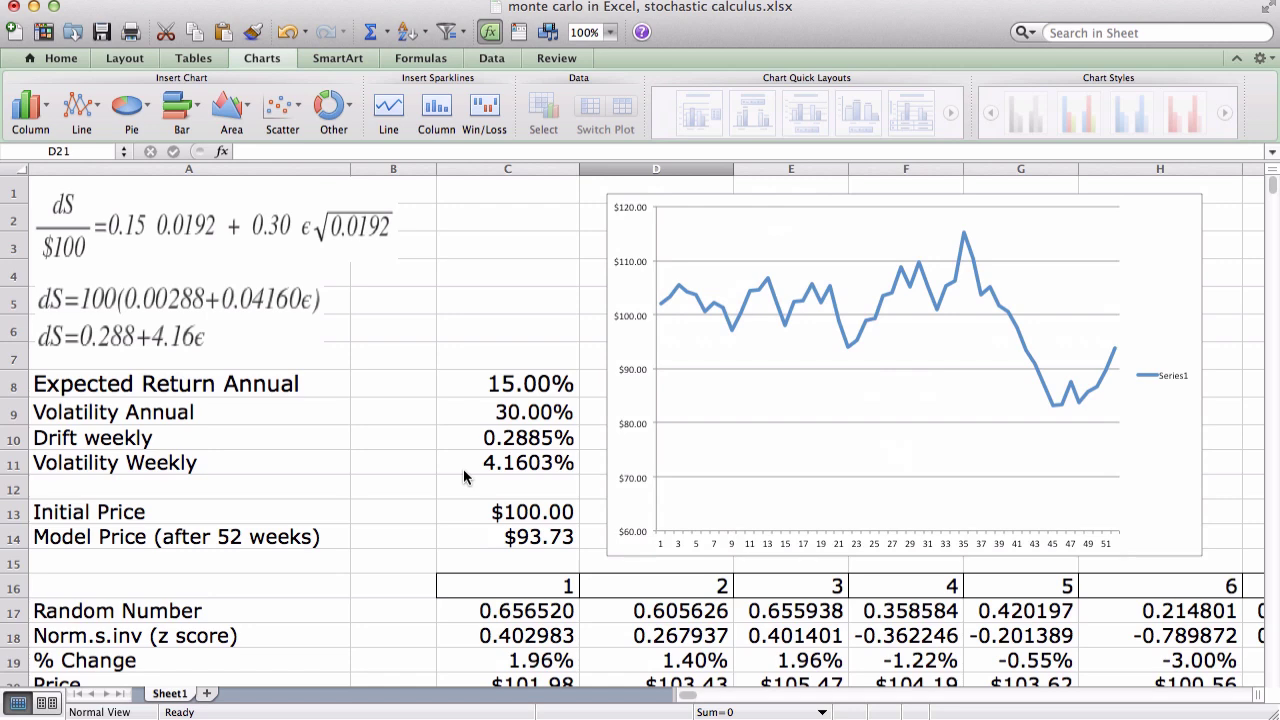
key("F9")
key("F9")
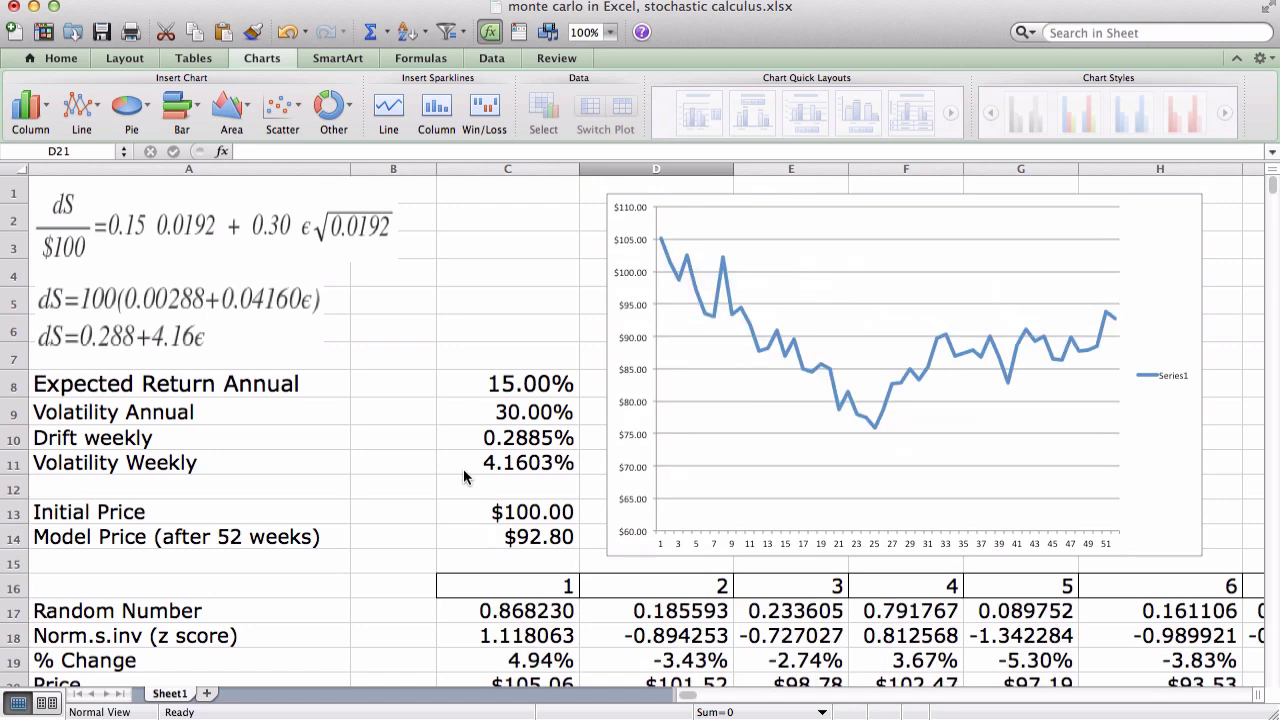
key("F9")
key("F9")
key("F9")
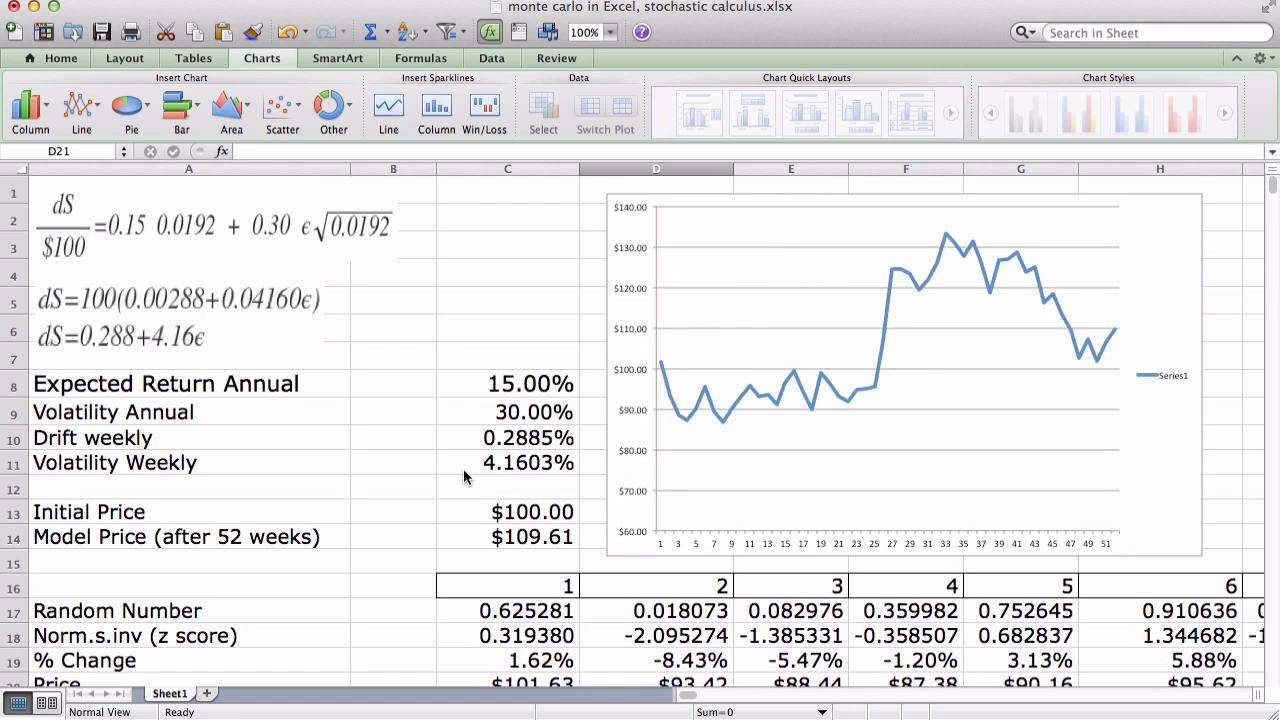
key("F9")
key("F9")
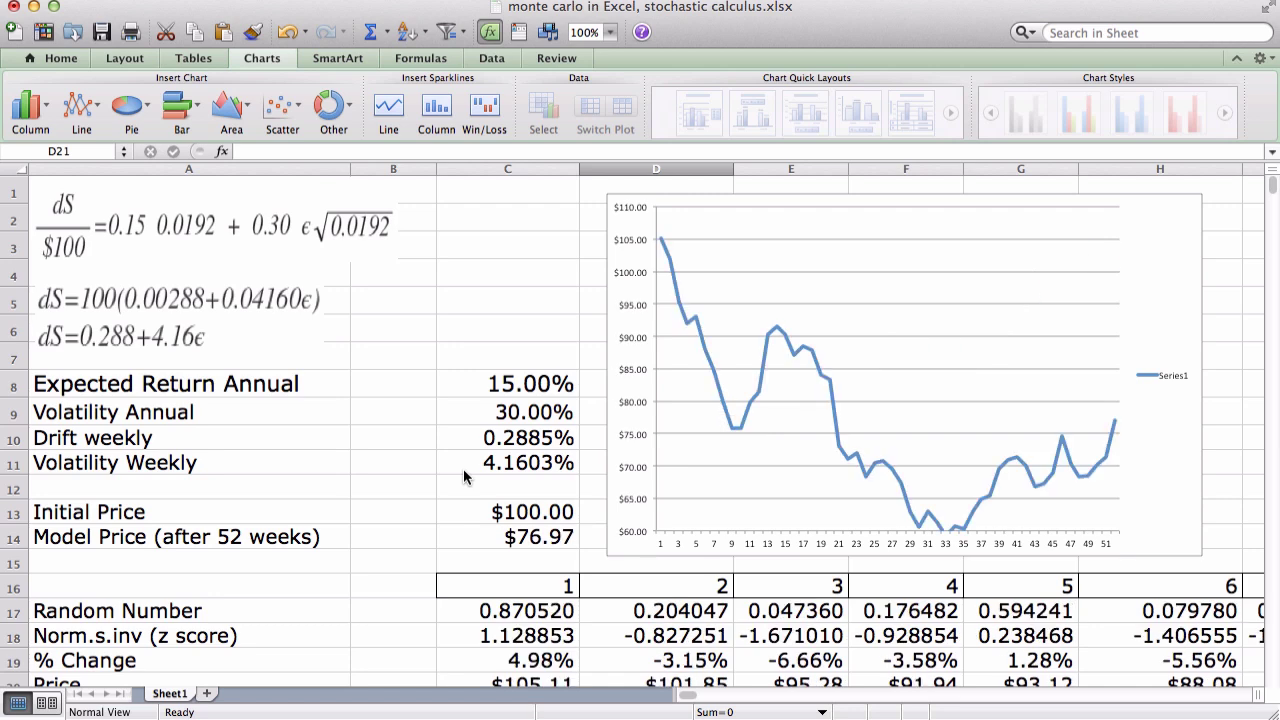
key("F9")
key("F9")
key("F9")
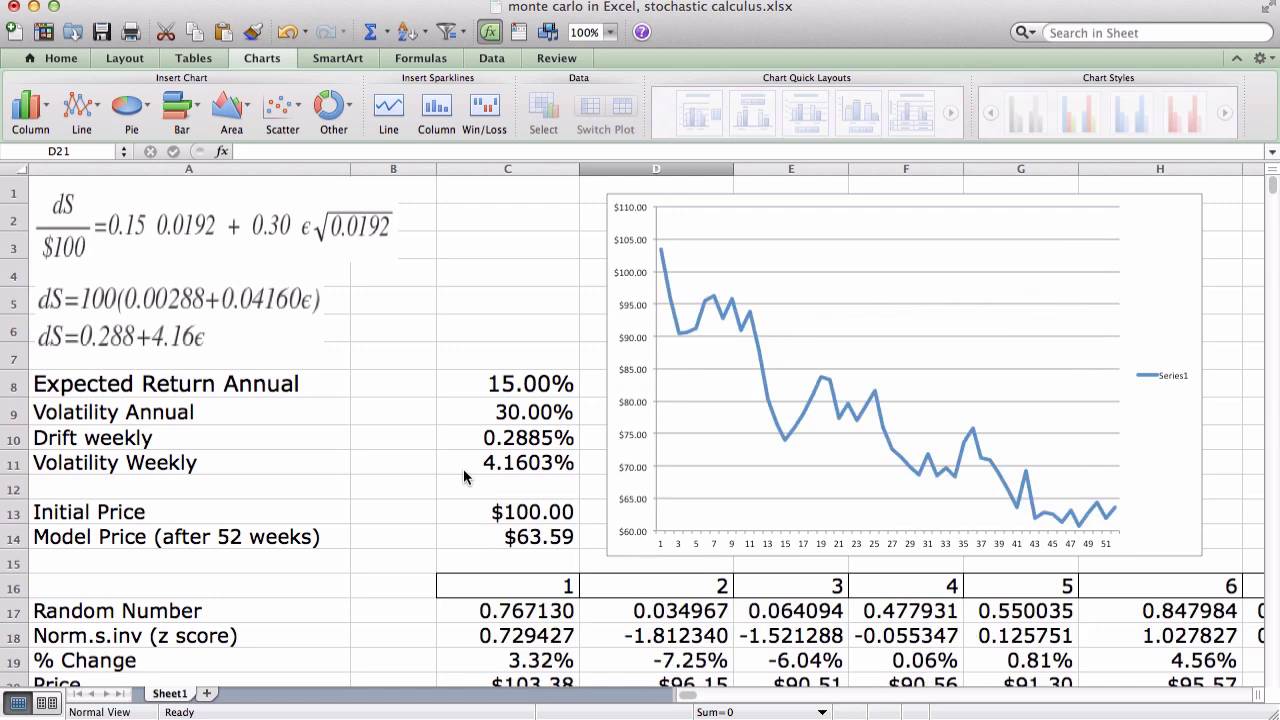
key("F9")
key("F9")
key("F9")
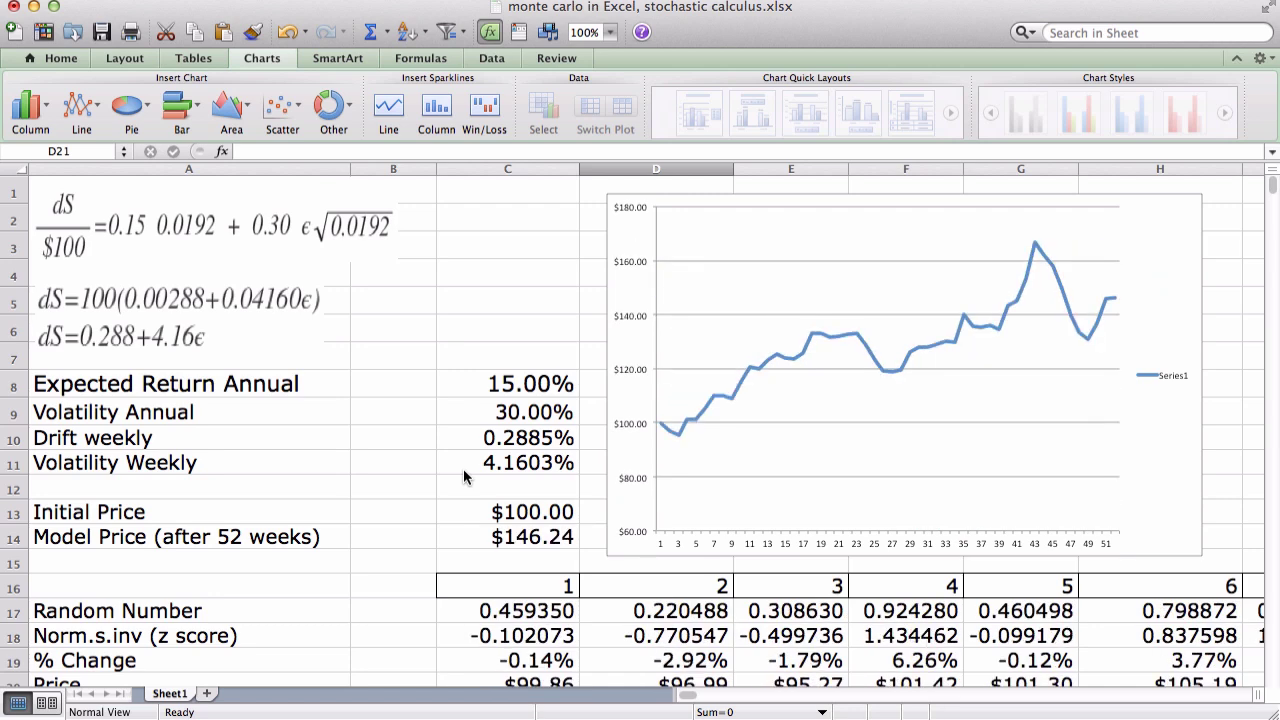
key("F9")
key("F9")
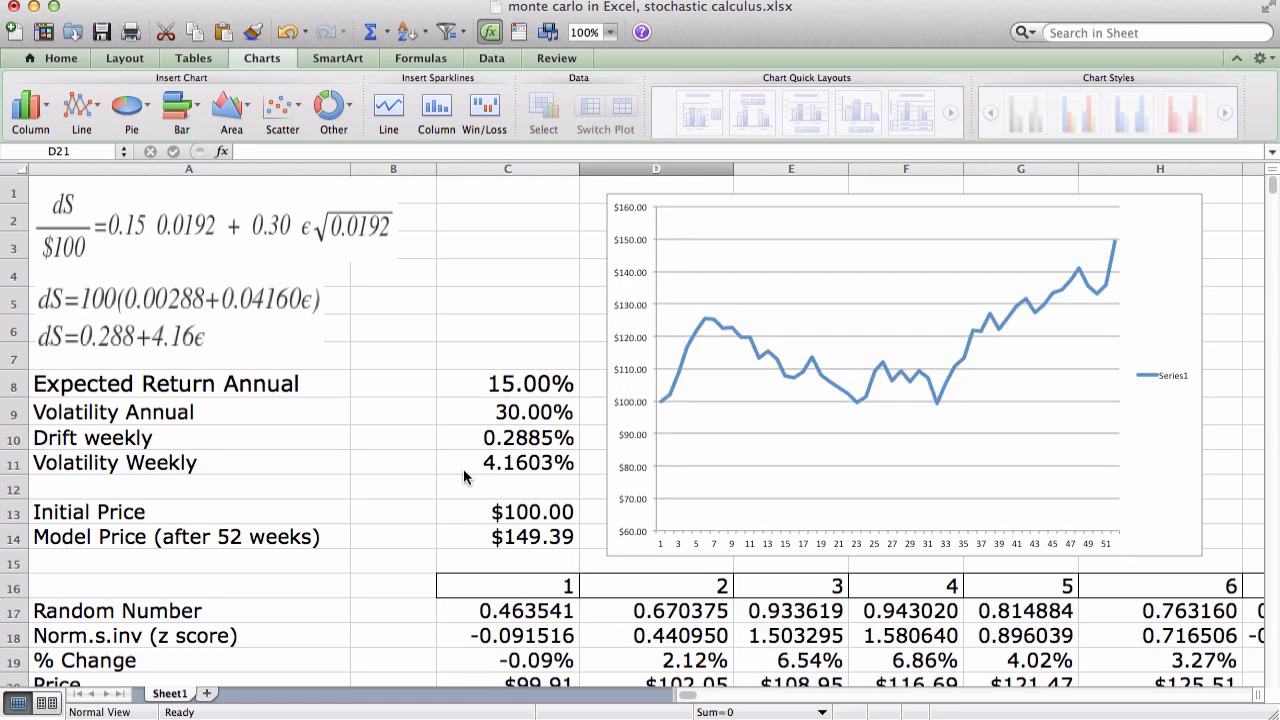
key("F9")
key("F9")
key("F9")
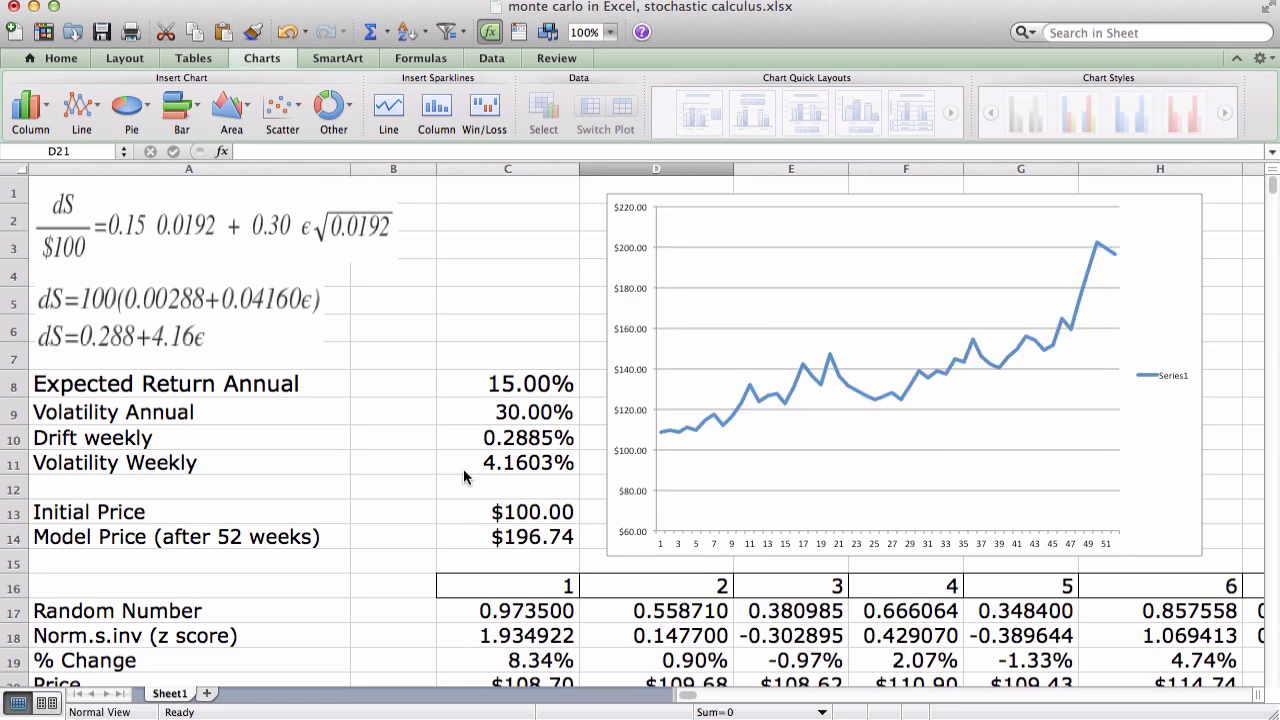
key("F9")
key("F9")
key("F9")
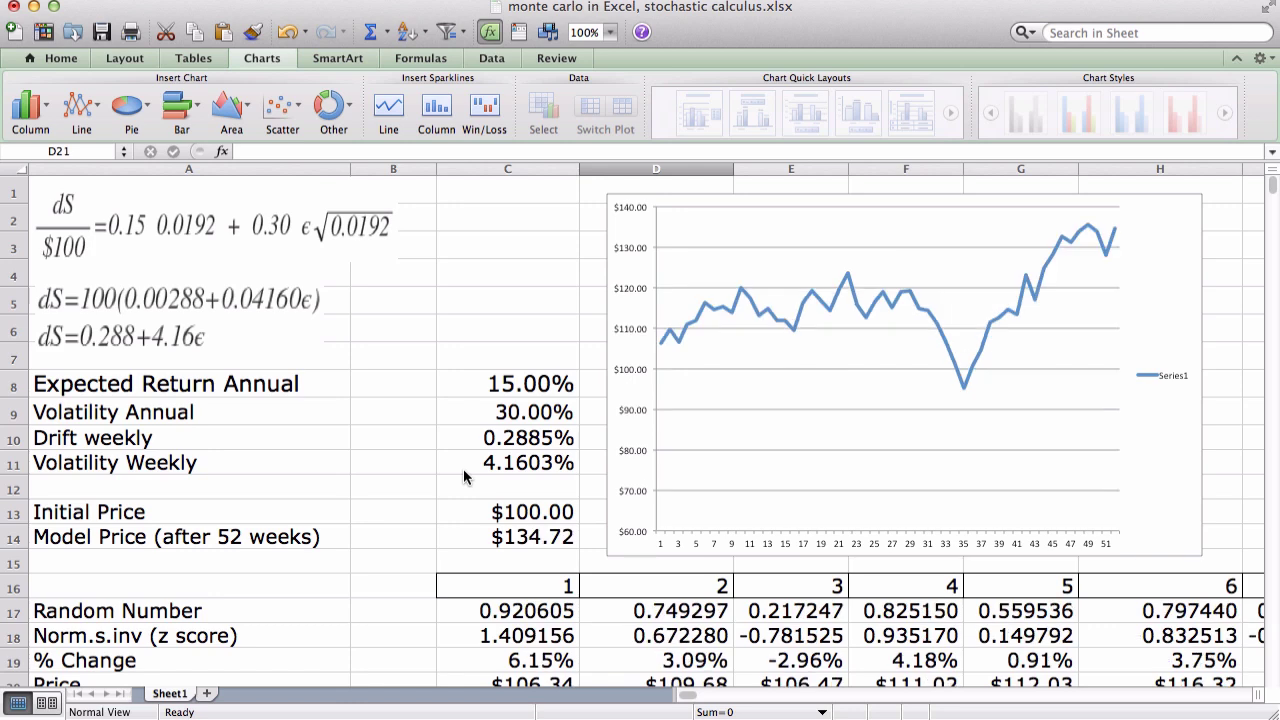
key("F9")
key("F9")
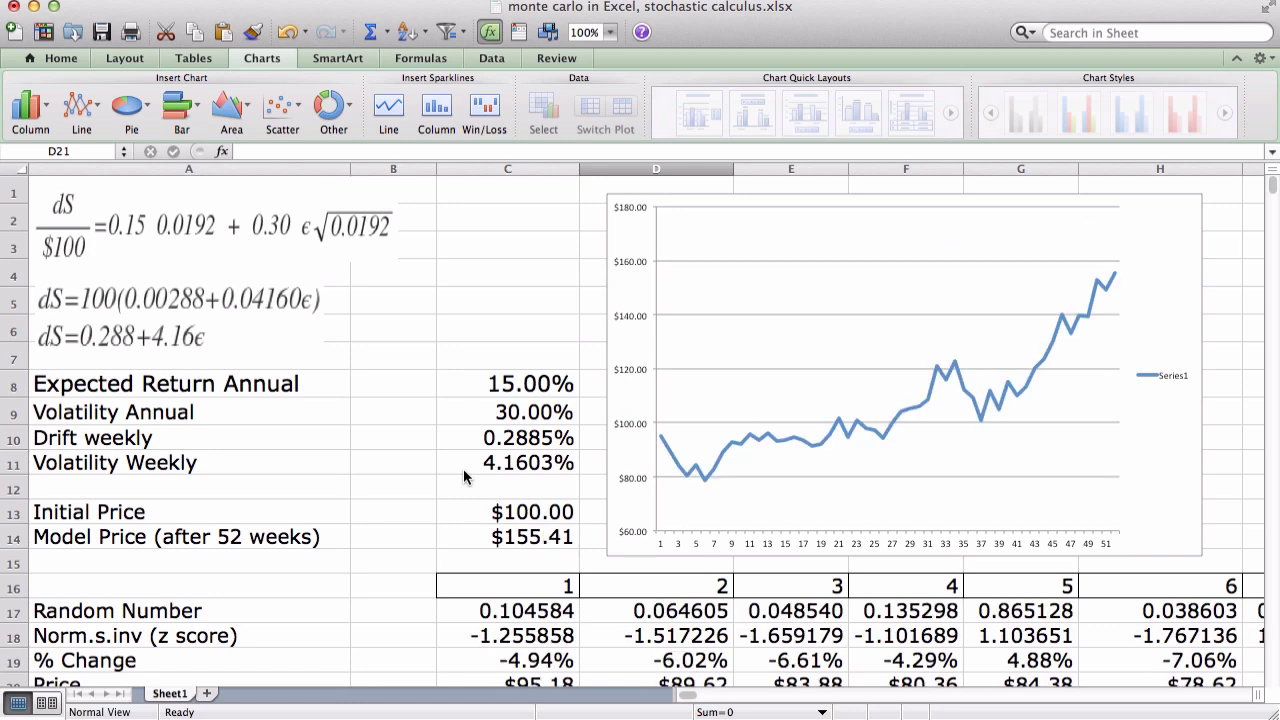
key("F9")
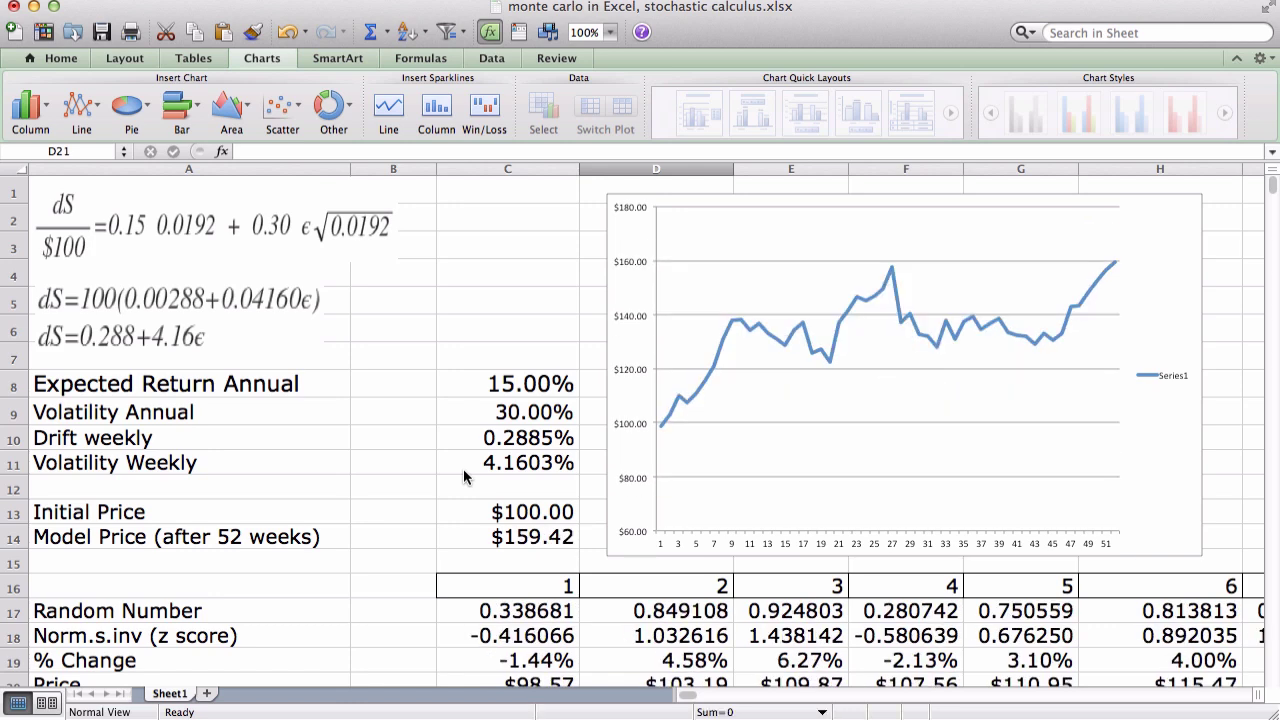
key("F9")
key("F9")
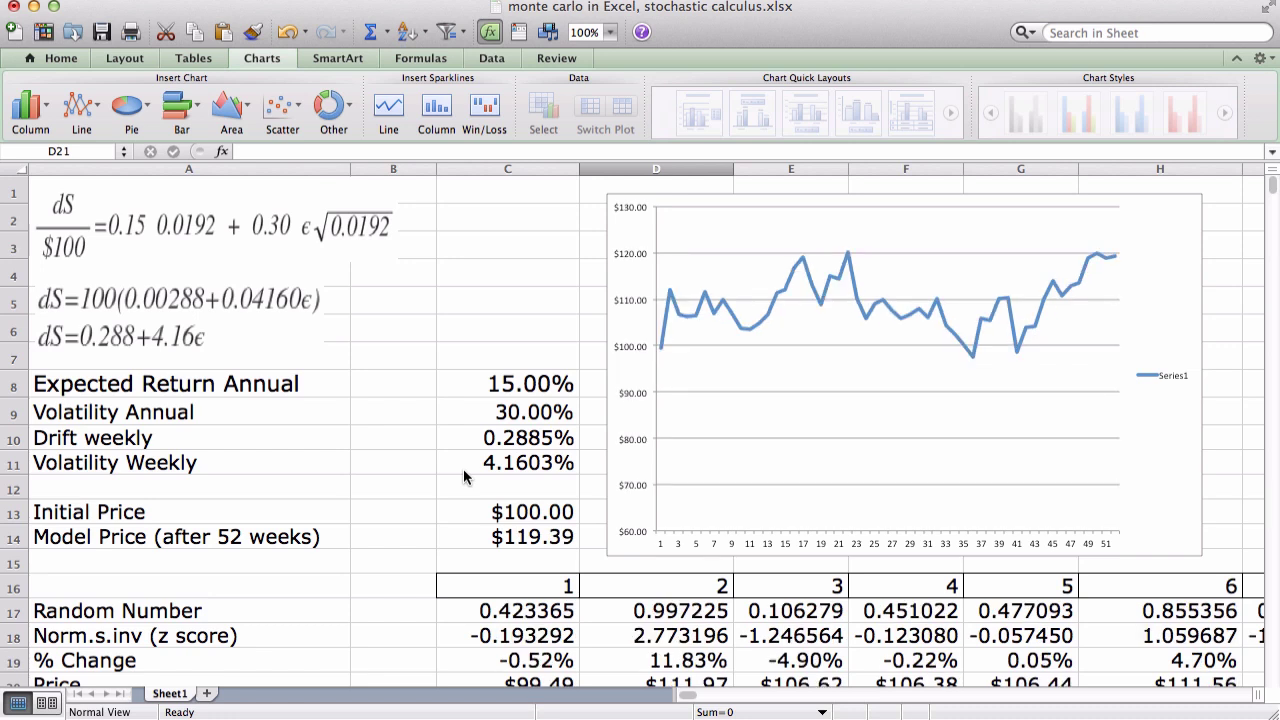
key("F9")
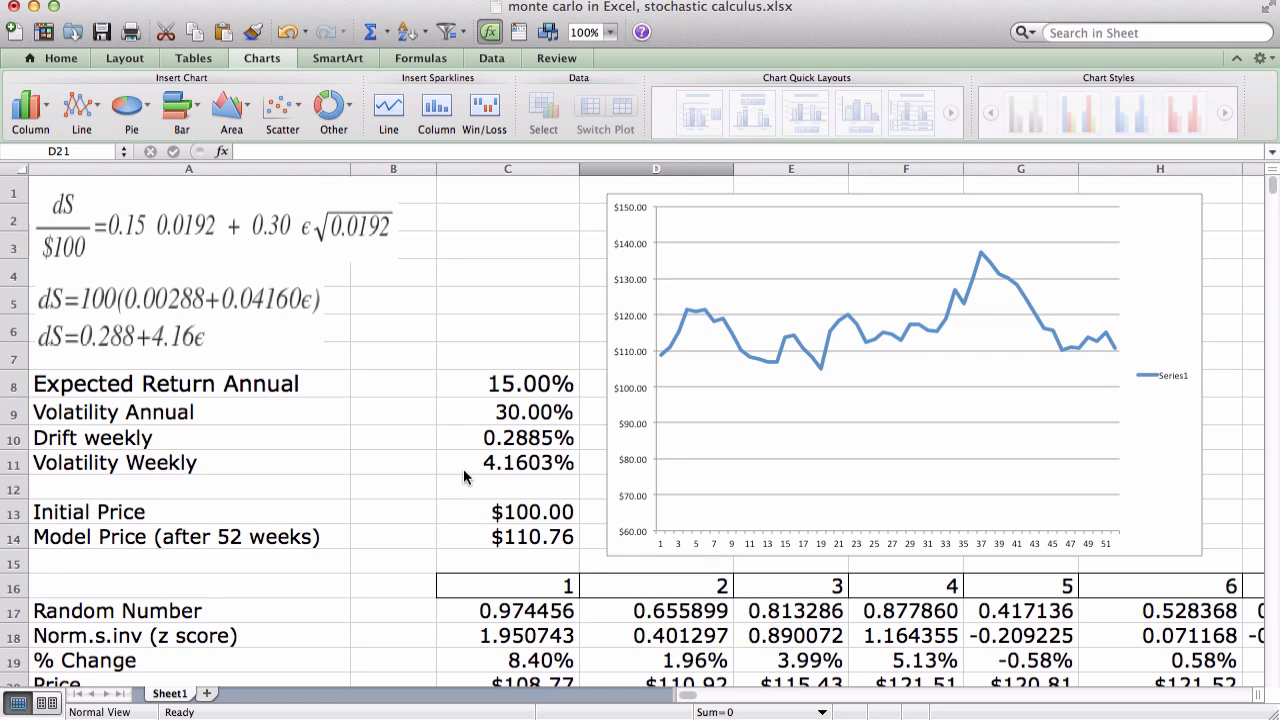
key("F9")
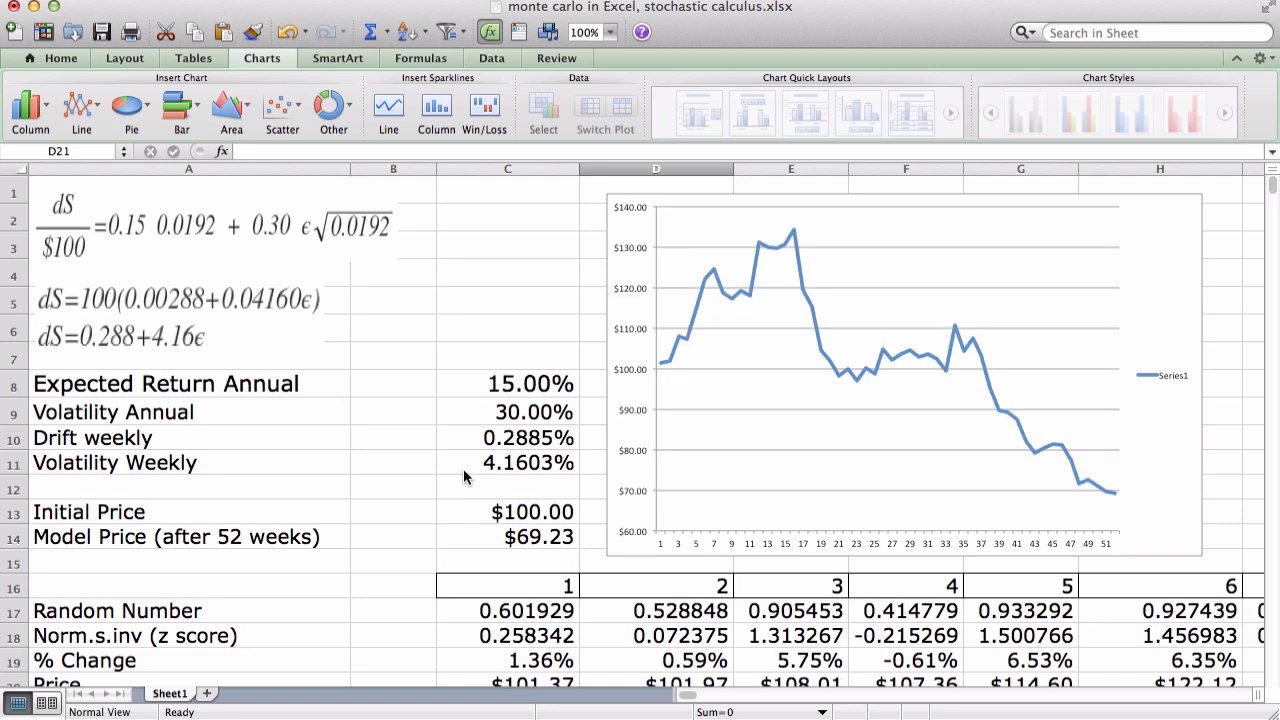
key("F9")
key("F9")
key("F9")
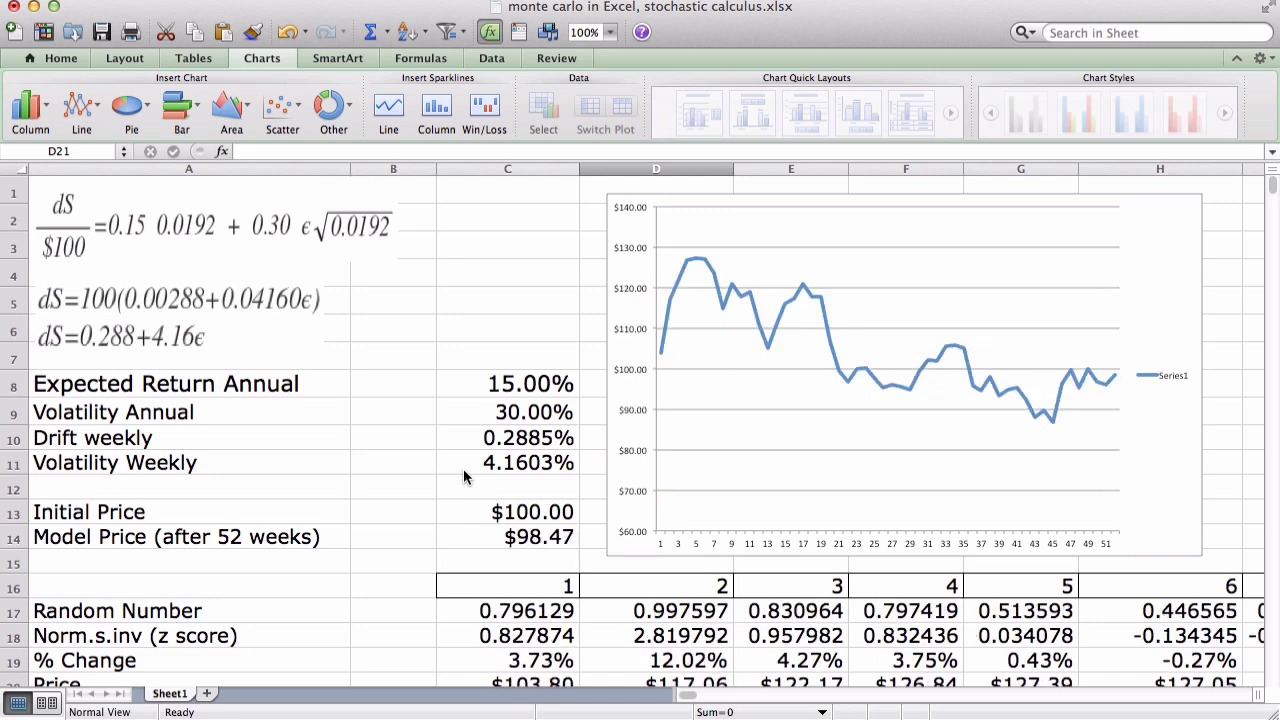
key("F9")
key("F9")
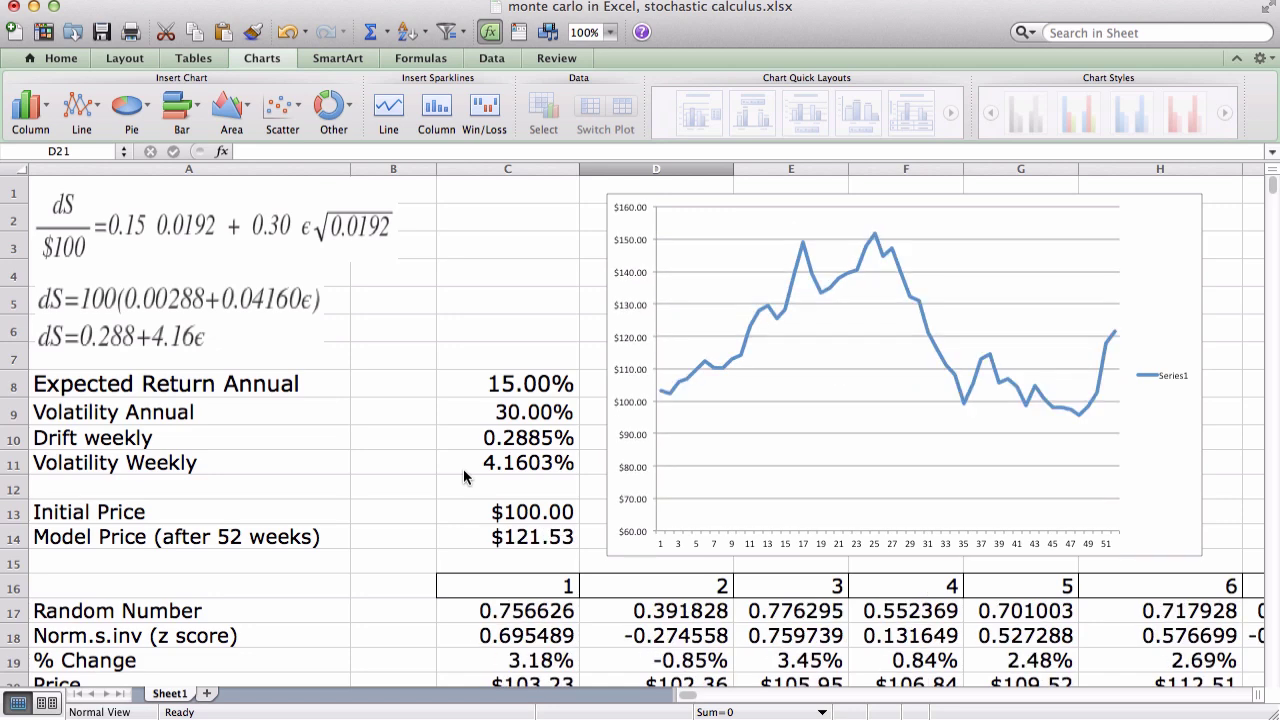
key("F9")
key("F9")
key("F9")
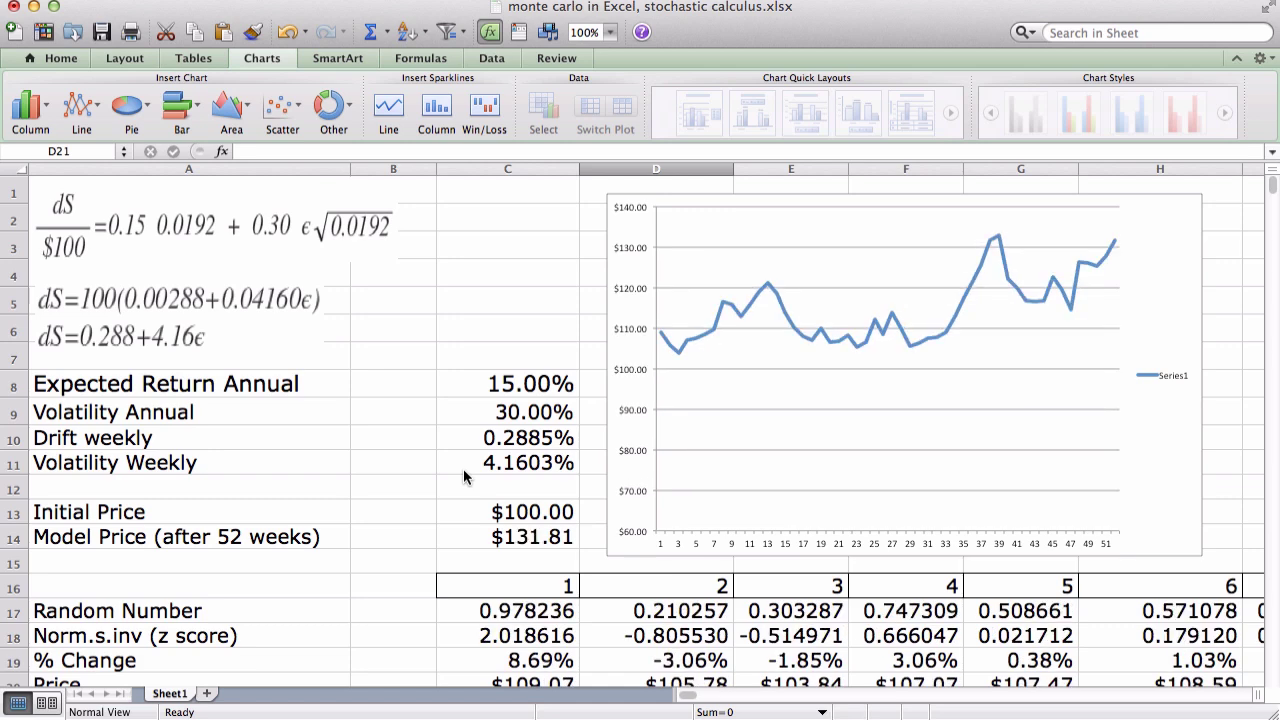
key("F9")
key("F9")
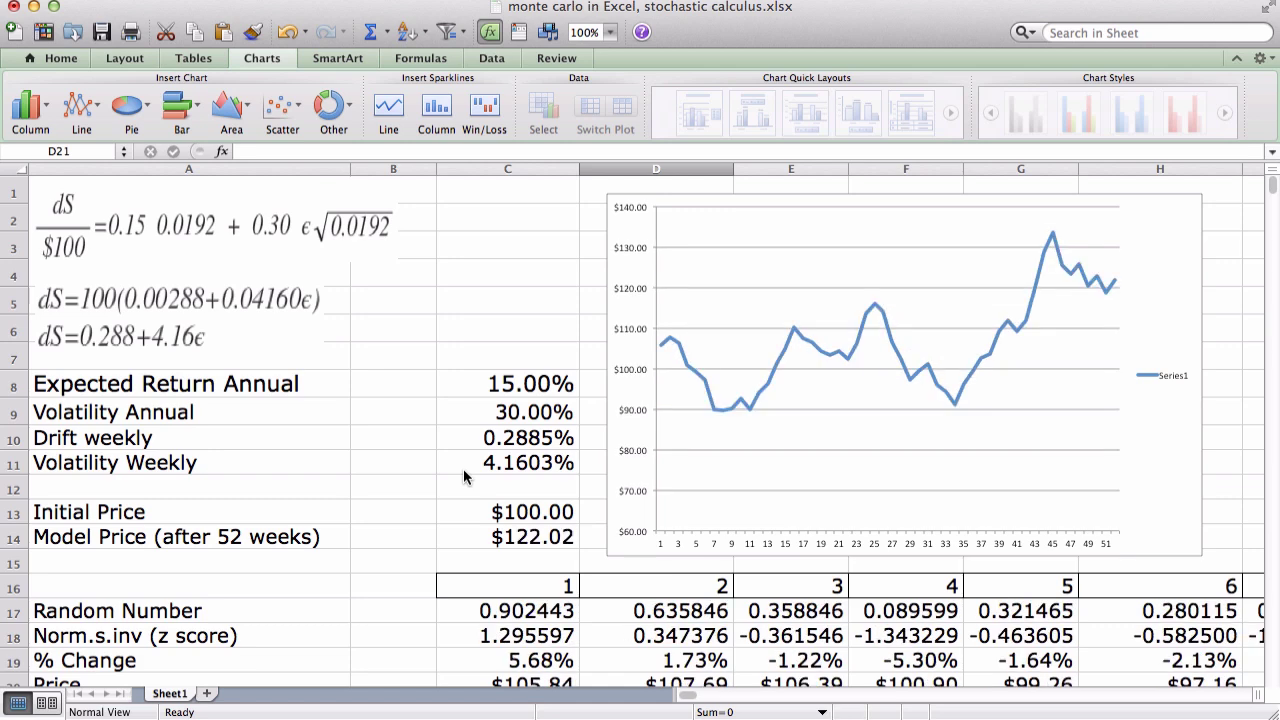
key("F9")
key("F9")
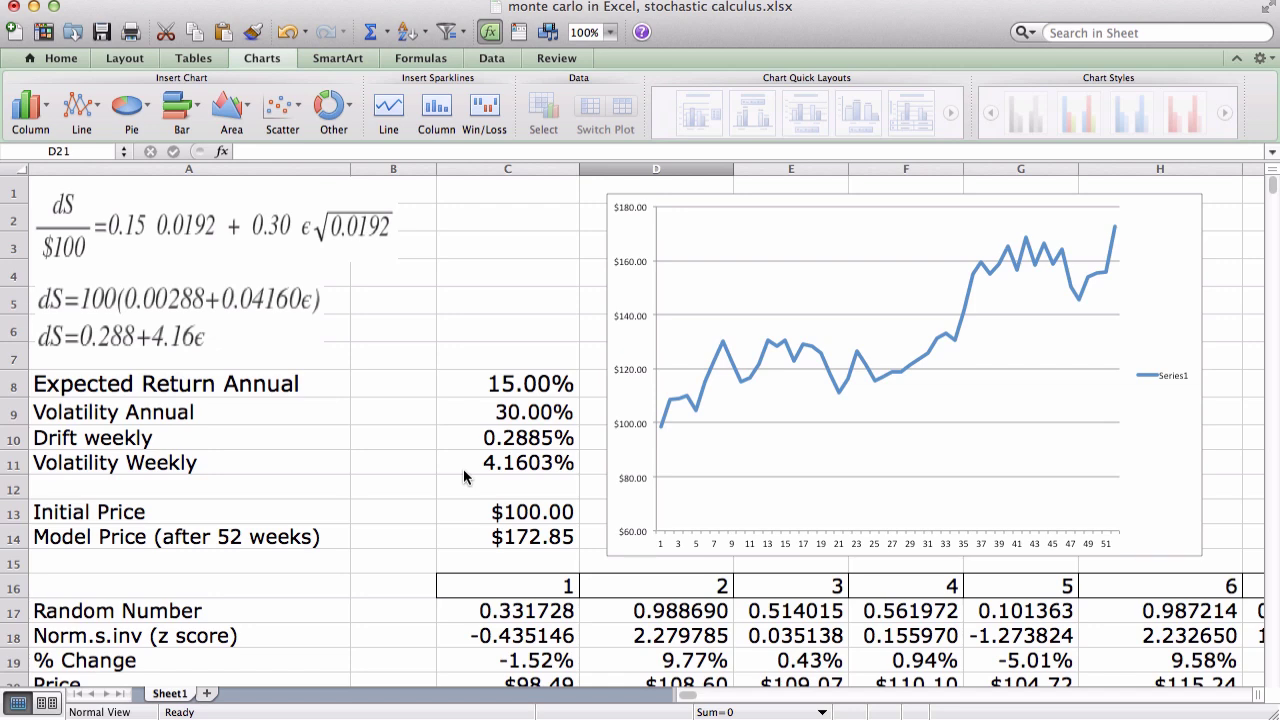
key("F9")
key("F9")
key("F9")
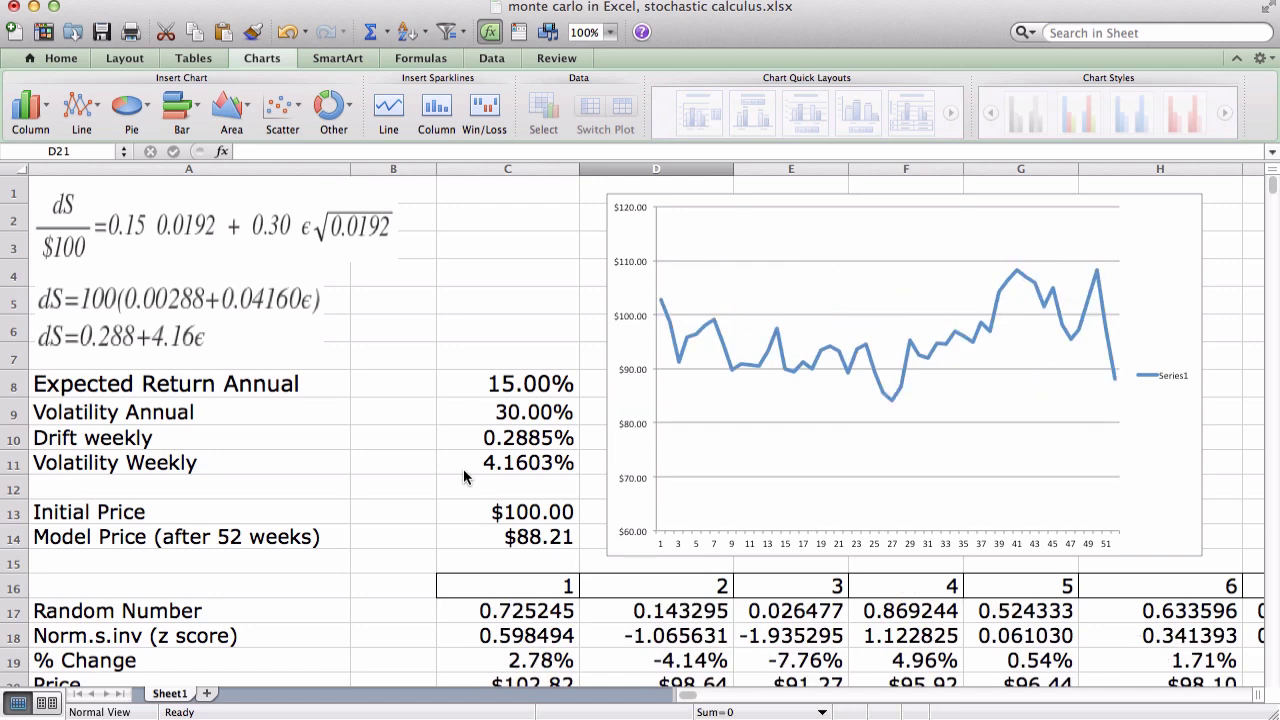
key("F9")
key("F9")
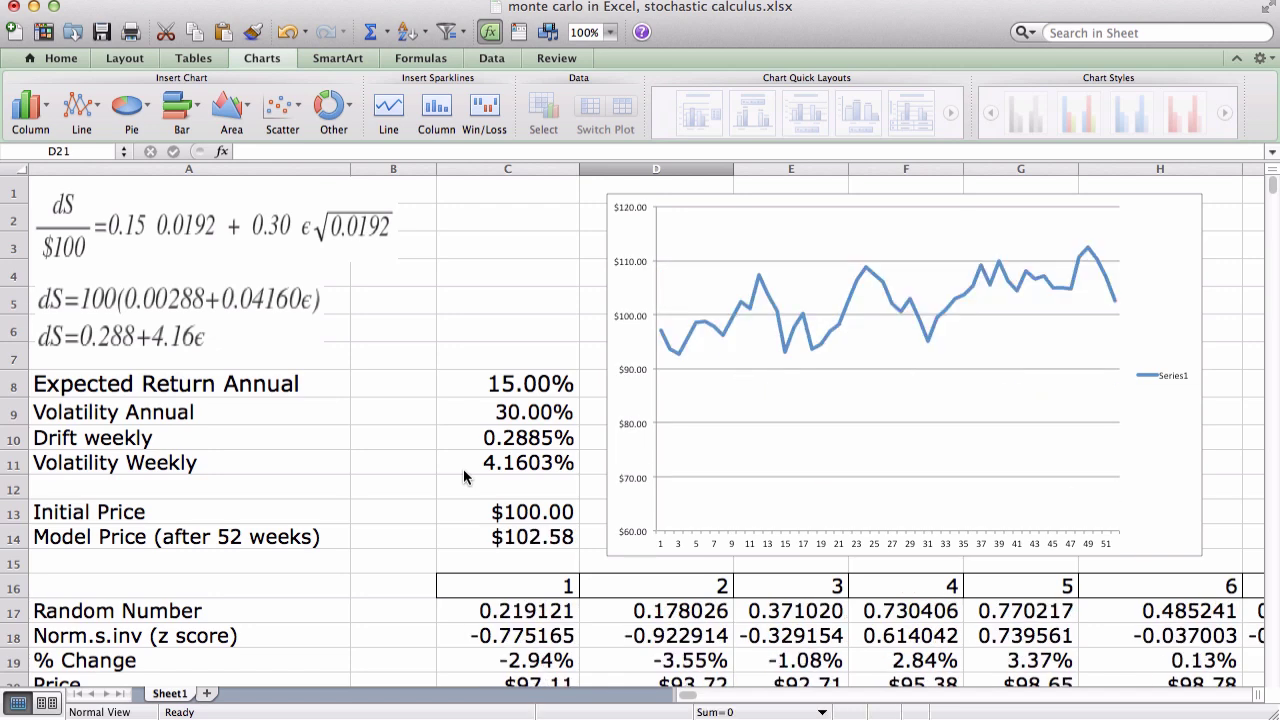
key("F9")
key("F9")
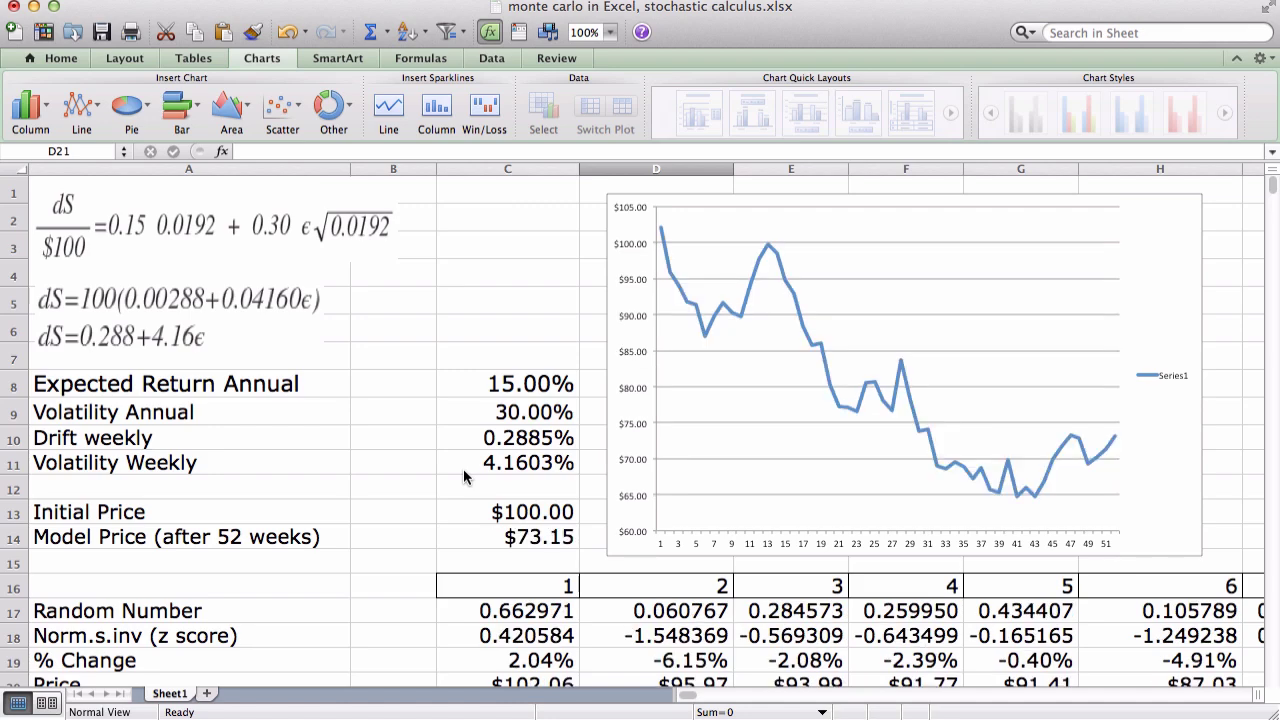
key("F9")
View the $$$ column, Mean 114.24, SD 30.94 and histogram, reading its bar counts
scroll(463, 476, "right", 10)
scroll(463, 476, "down", 2)
scroll(463, 476, "right", 15)
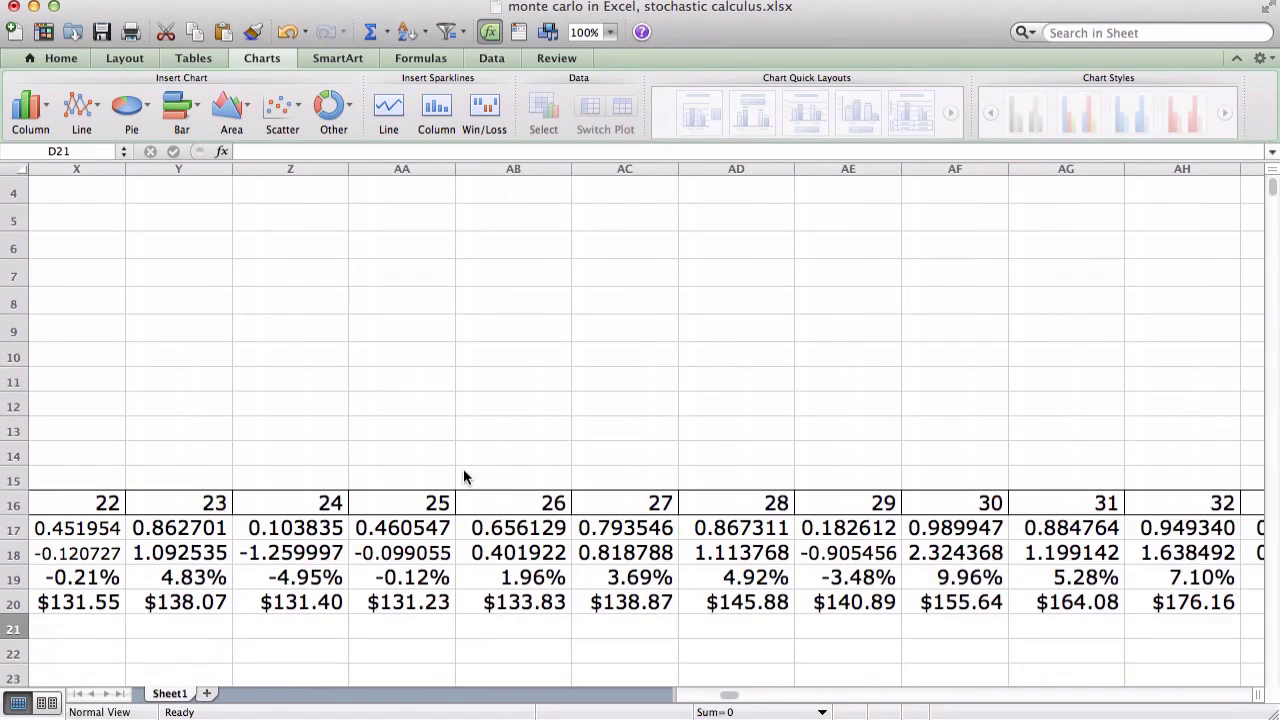
scroll(463, 468, "left", 3)
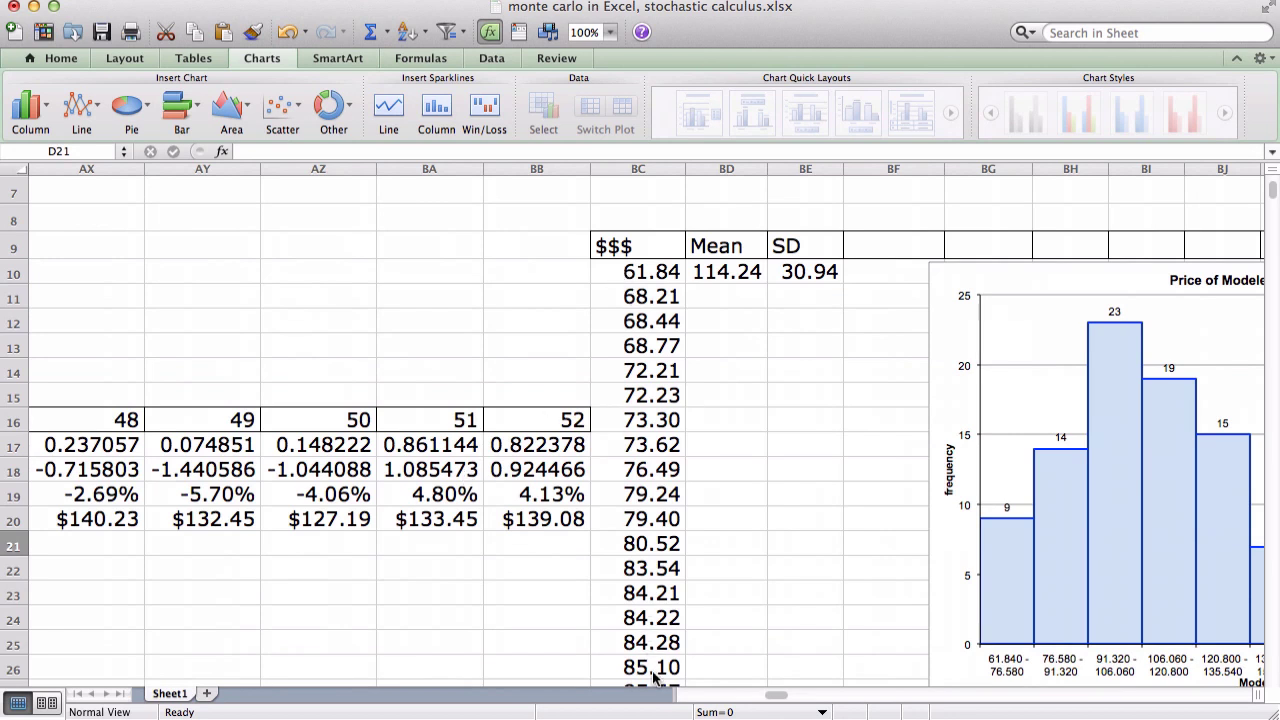
scroll(713, 496, "right", 4)
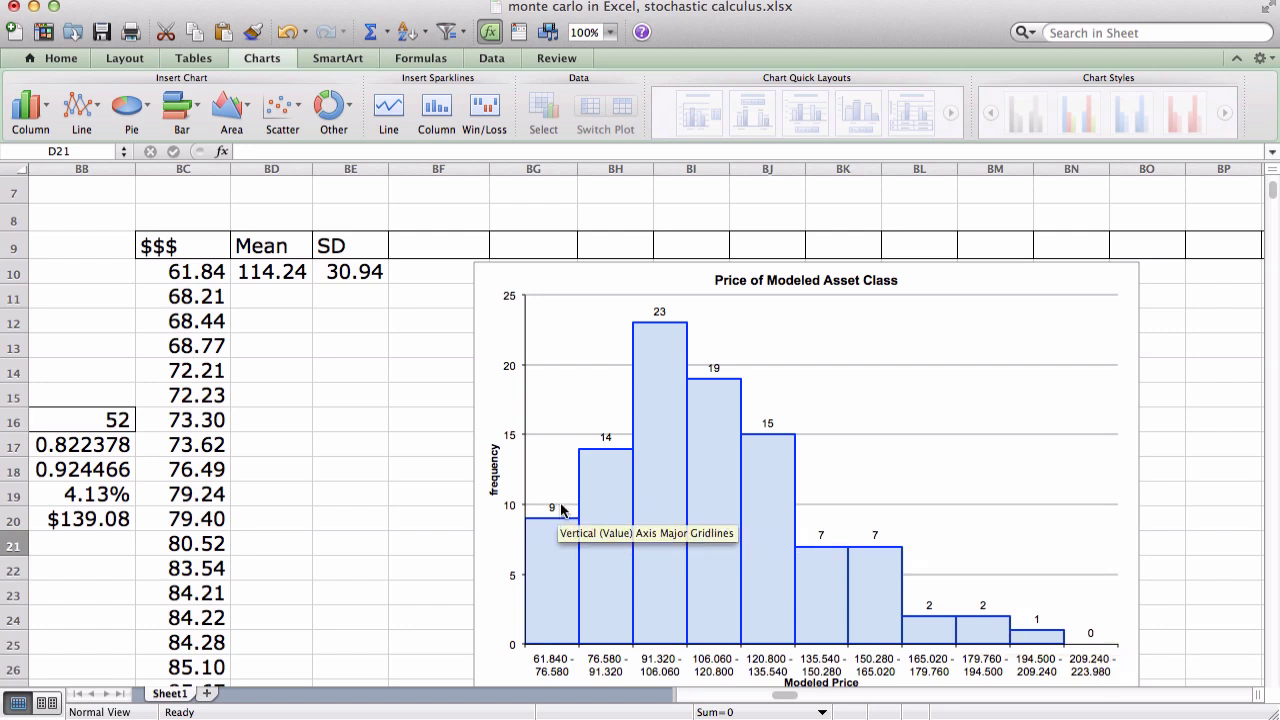
mouse_move(558, 527)
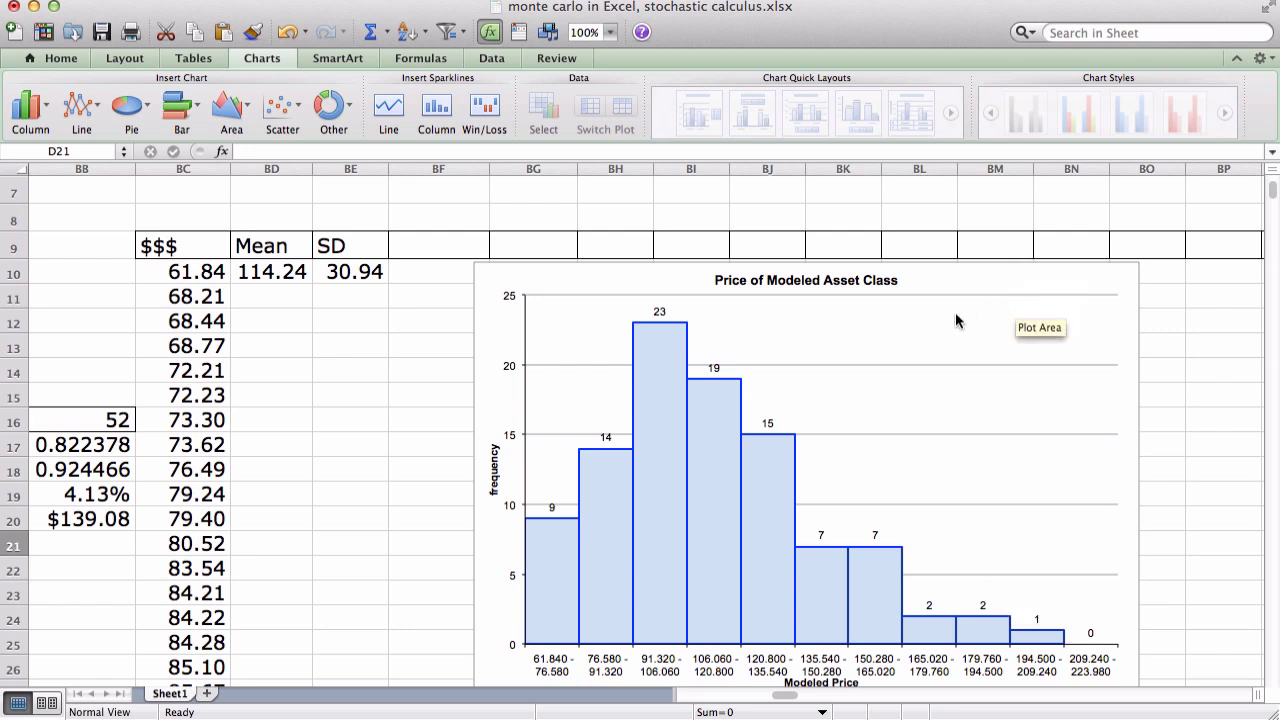
mouse_move(776, 457)
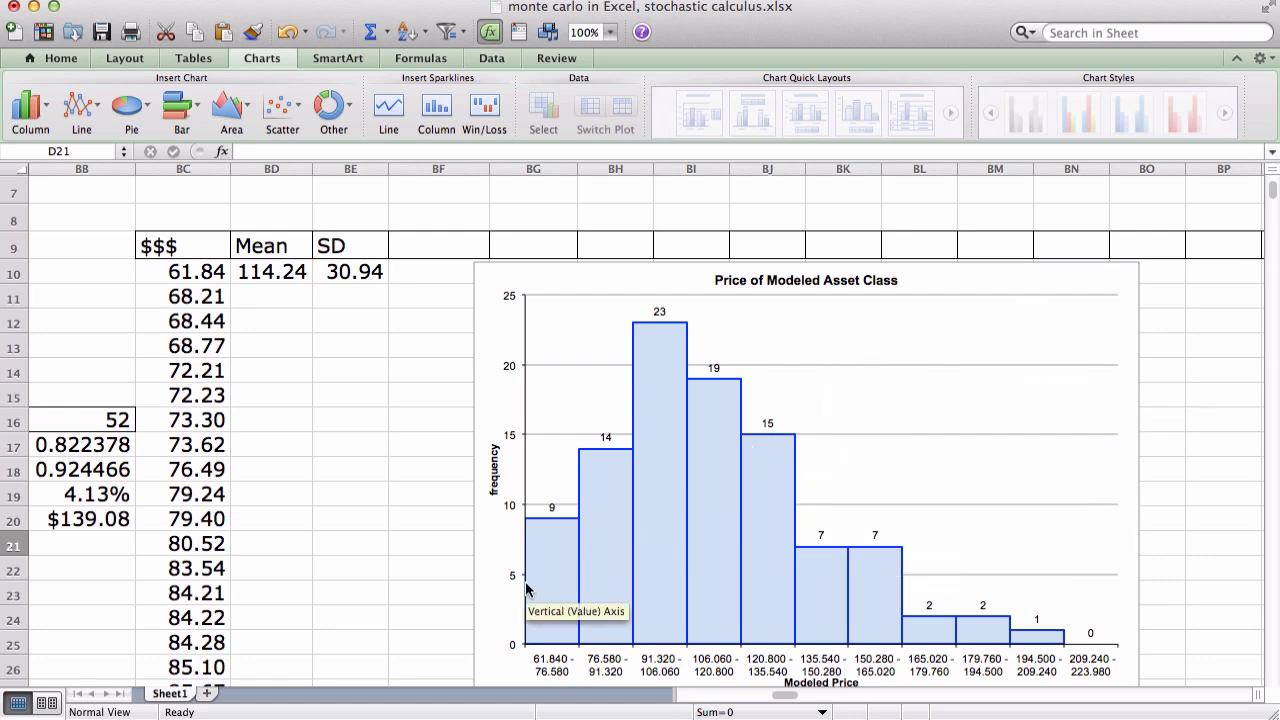
scroll(487, 607, "left", 7)
Scroll back to column A, row 1 to view the dS formulas, inputs and path chart
scroll(487, 607, "left", 20)
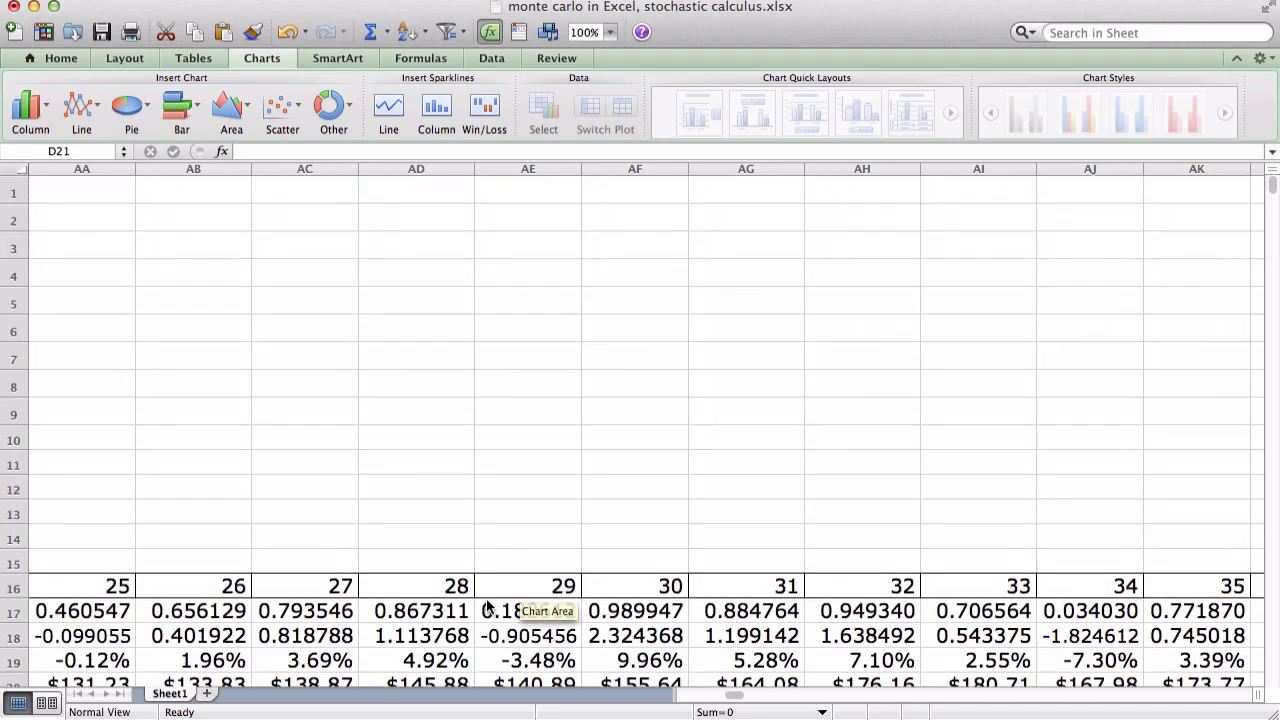
scroll(487, 607, "up", 3)
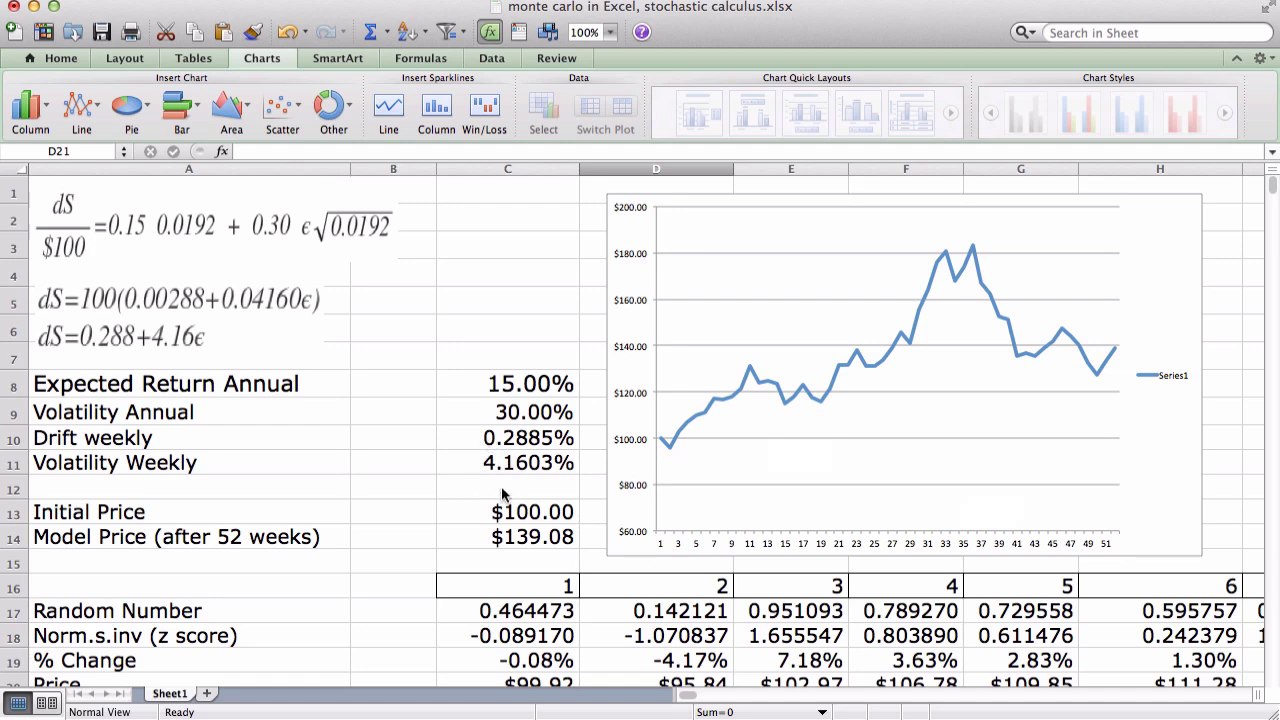
scroll(538, 530, "down", 2)
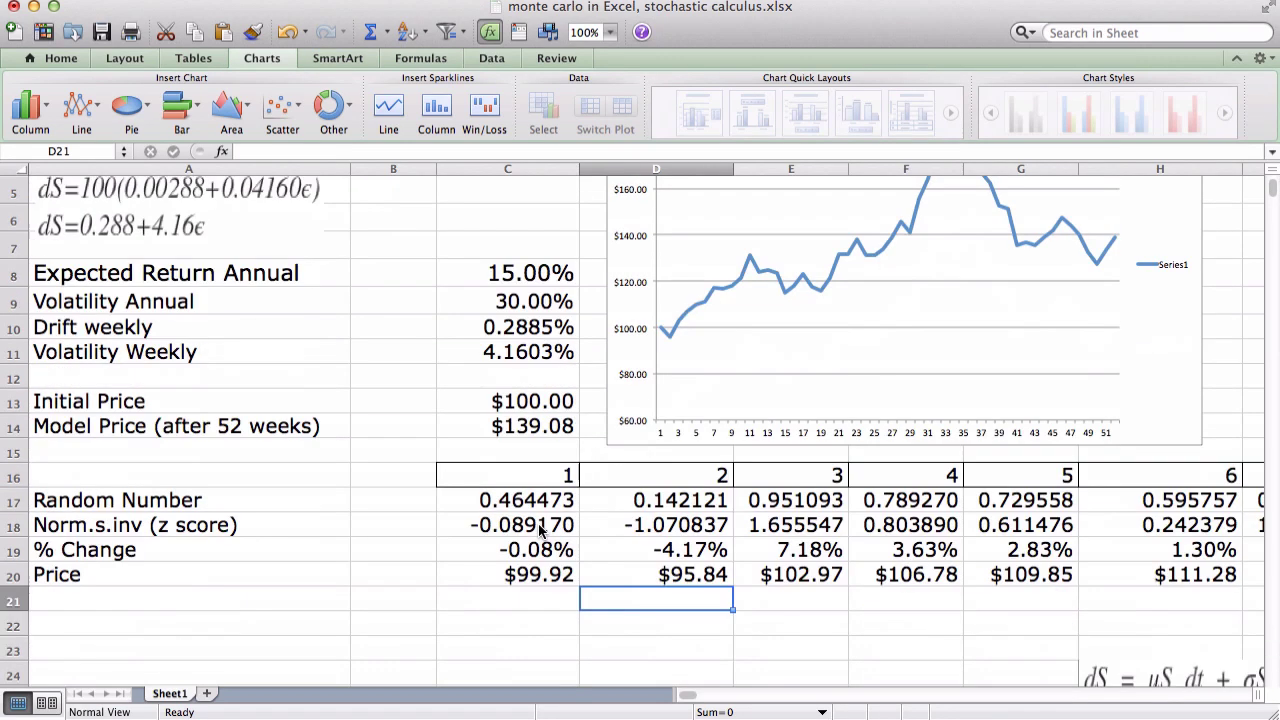
scroll(538, 530, "up", 2)
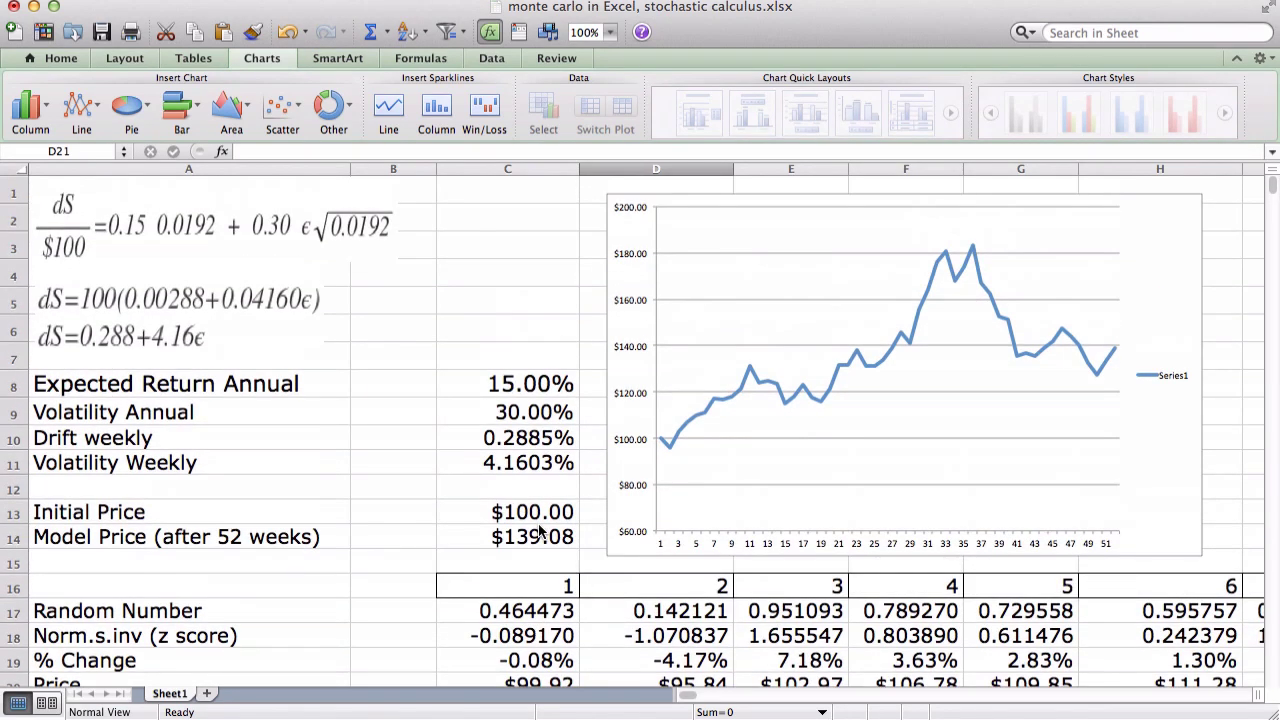
scroll(538, 530, "down", 2)
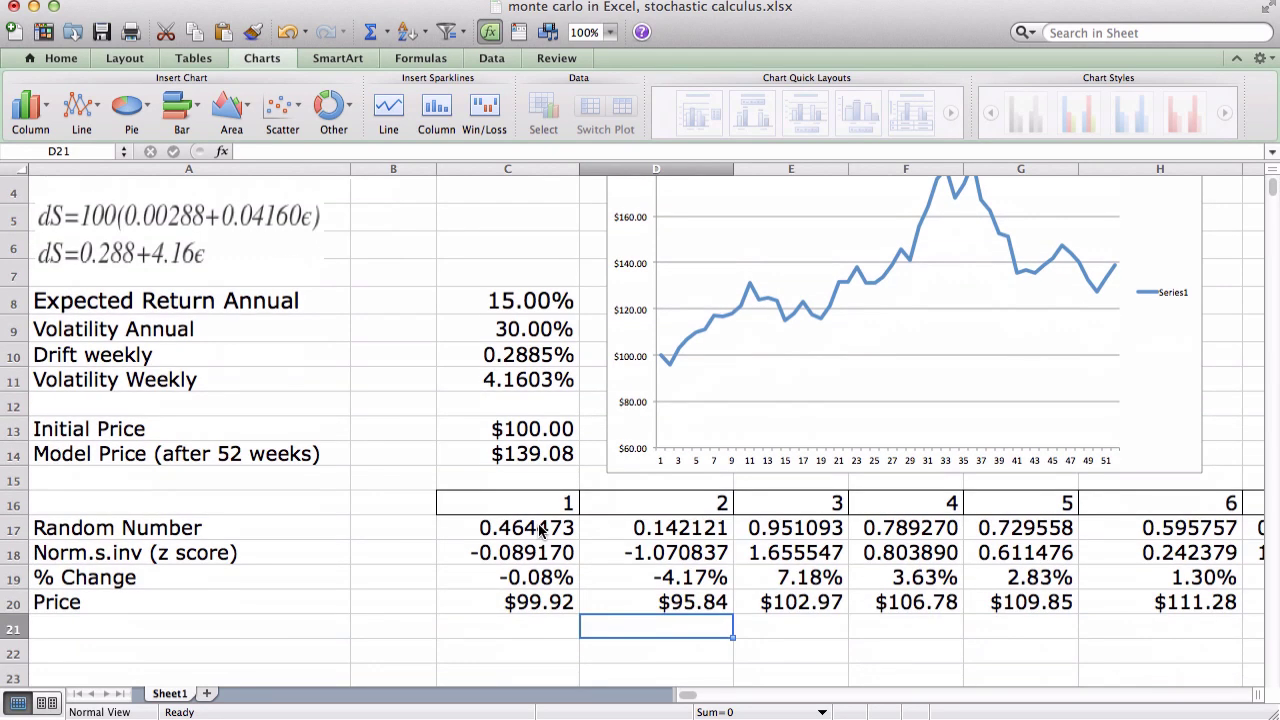
scroll(538, 530, "down", 2)
scroll(538, 530, "up", 2)
scroll(538, 530, "up", 2)
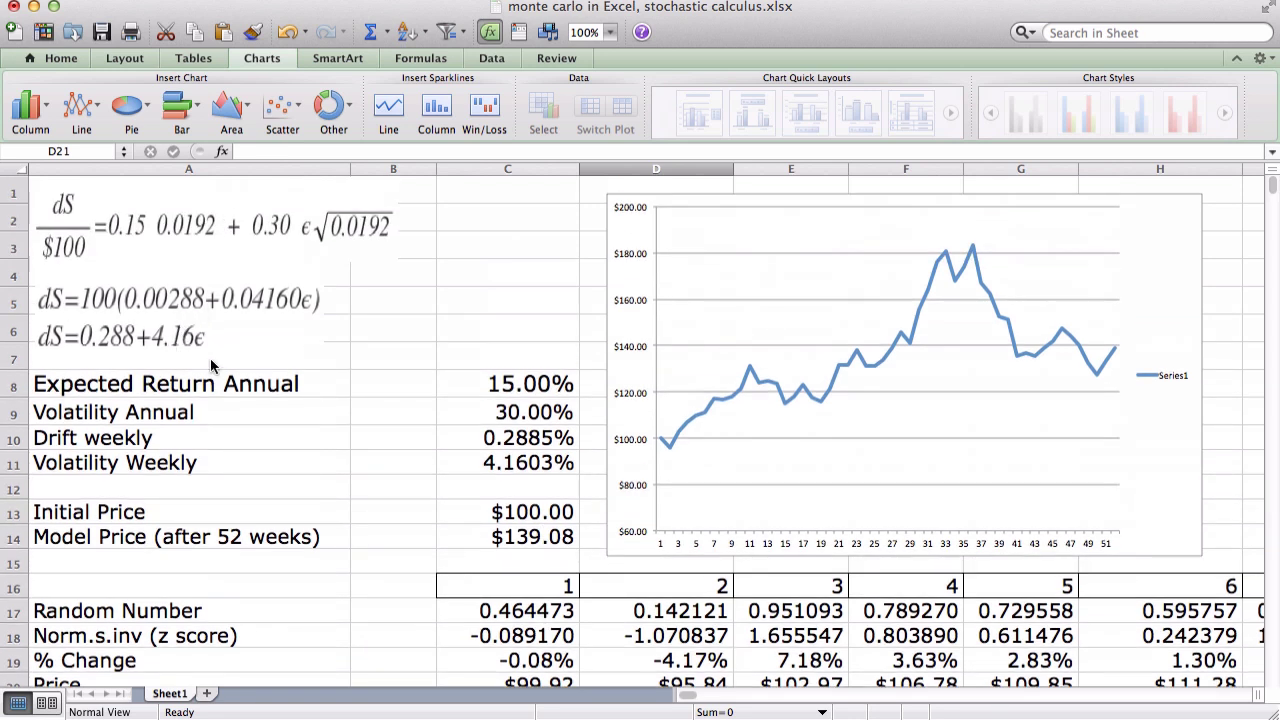
scroll(308, 362, "down", 1)
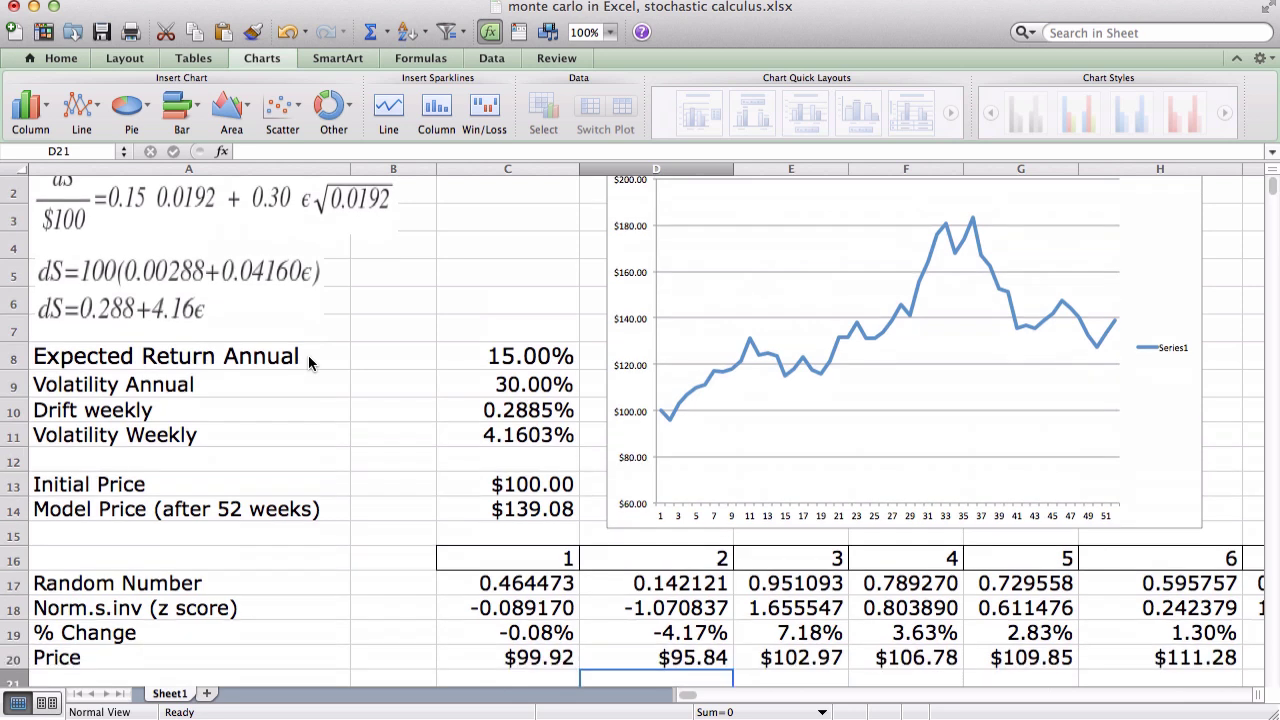
scroll(308, 362, "down", 1)
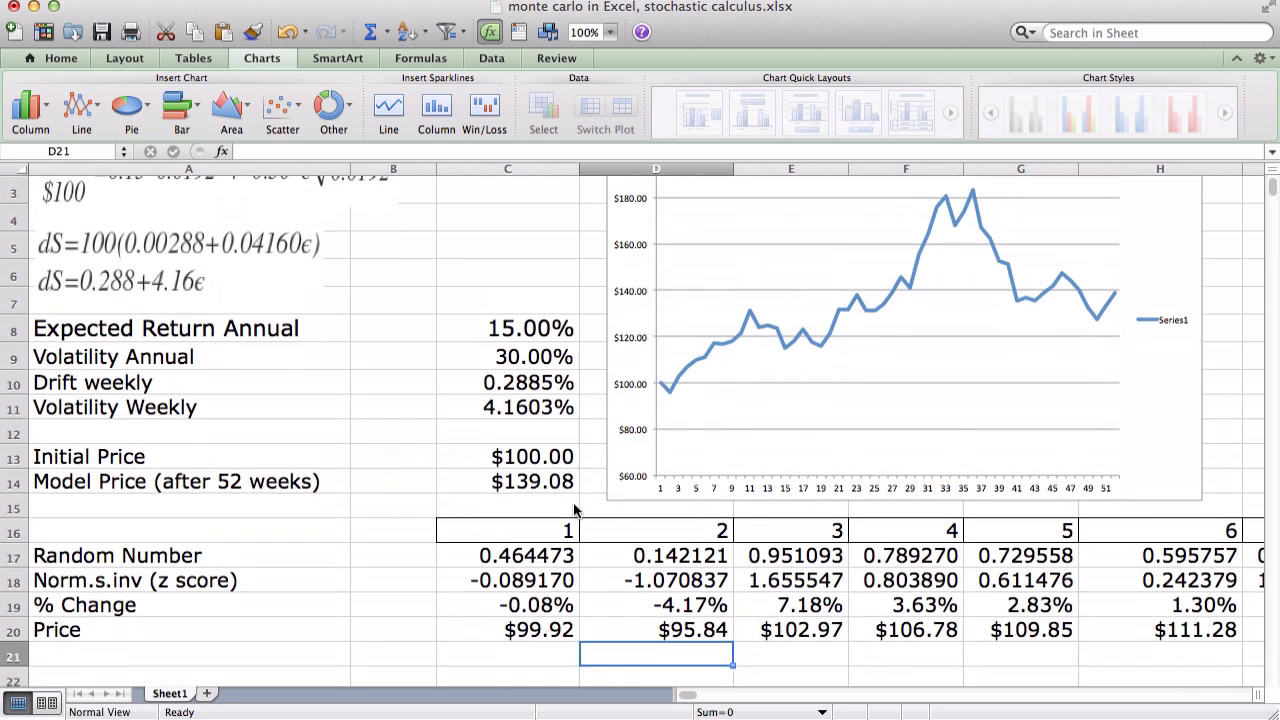
scroll(426, 495, "up", 2)
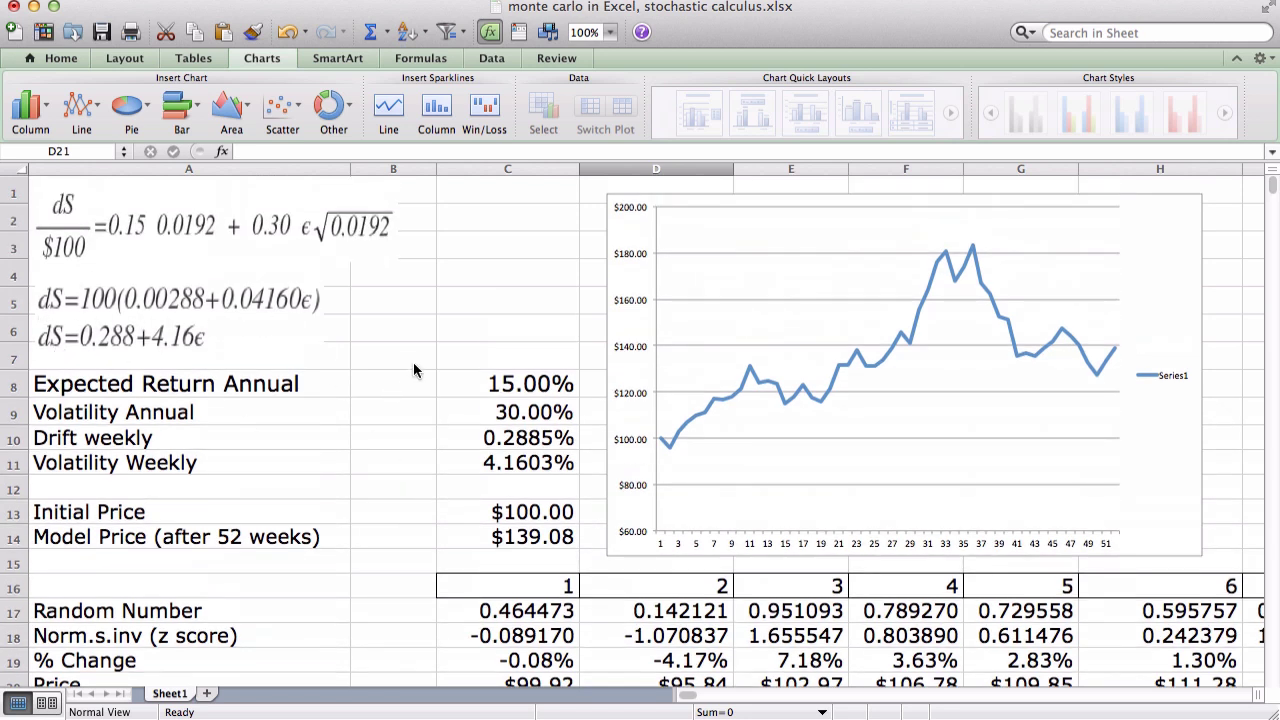
scroll(415, 365, "down", 3)
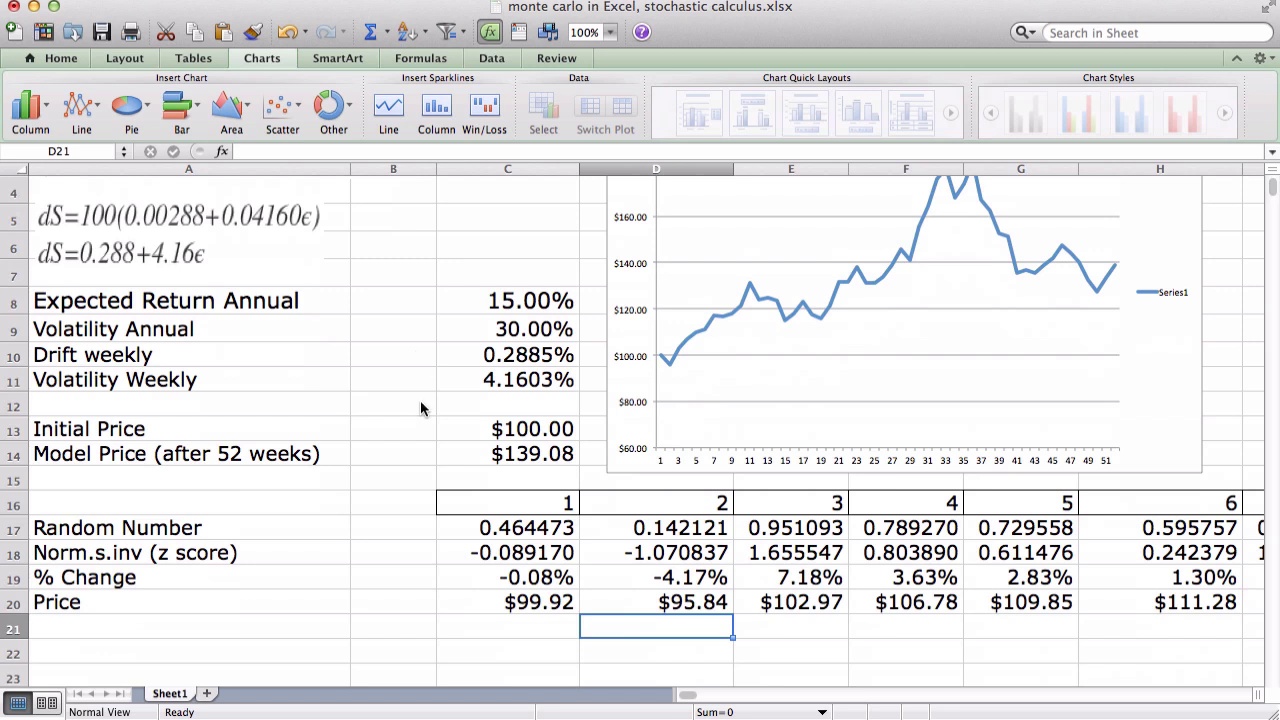
scroll(434, 504, "up", 1)
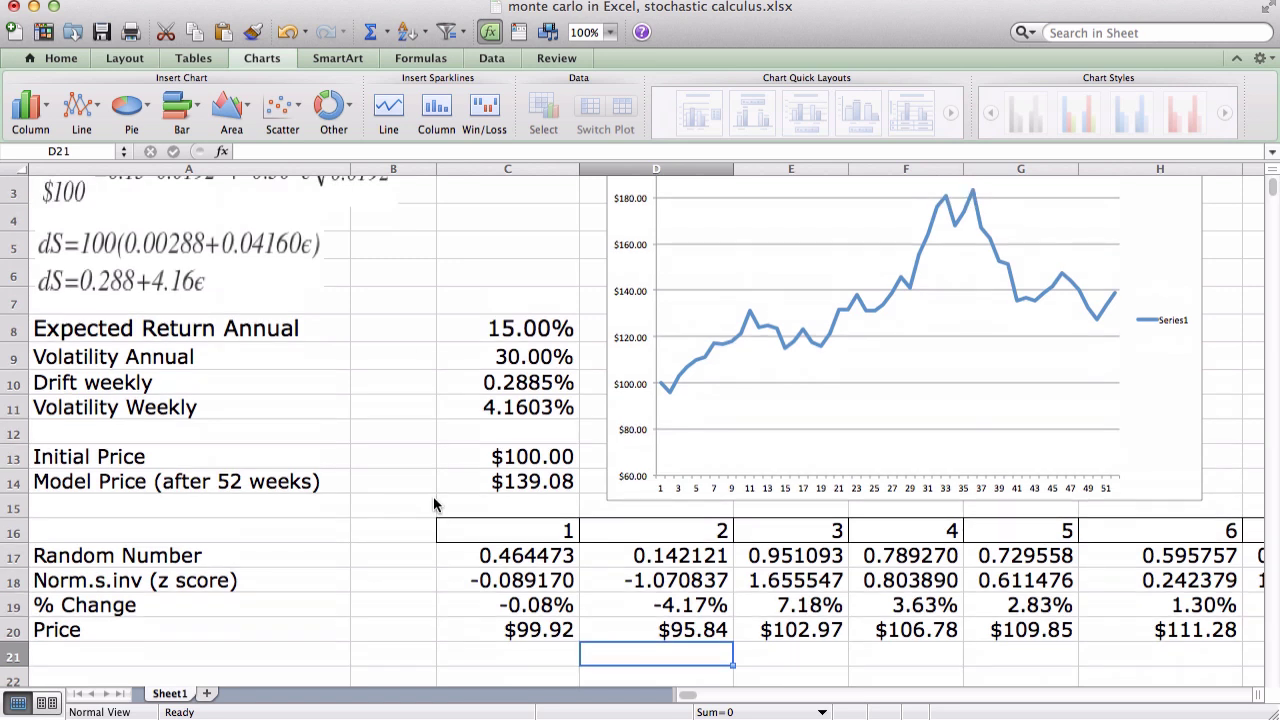
scroll(434, 504, "up", 1)
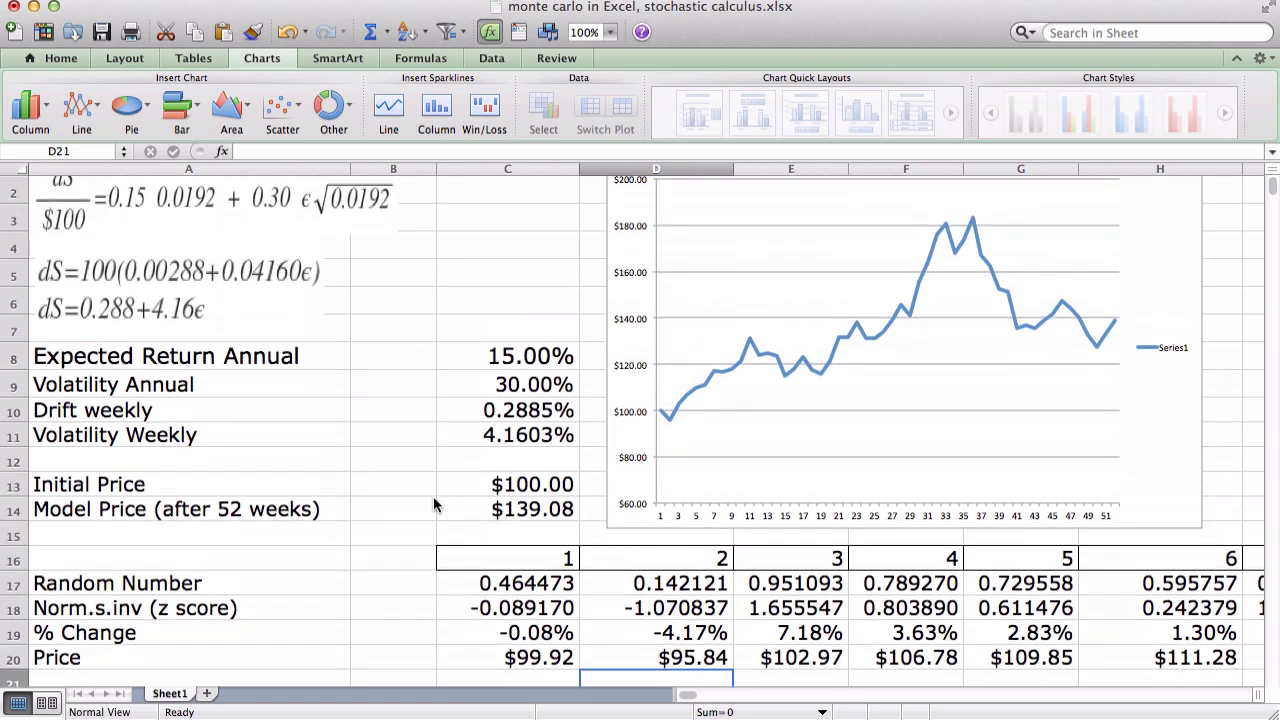
Recalculate with F9 four times to redraw the 52-week price path chart
key("F9")
key("F9")
key("F9")
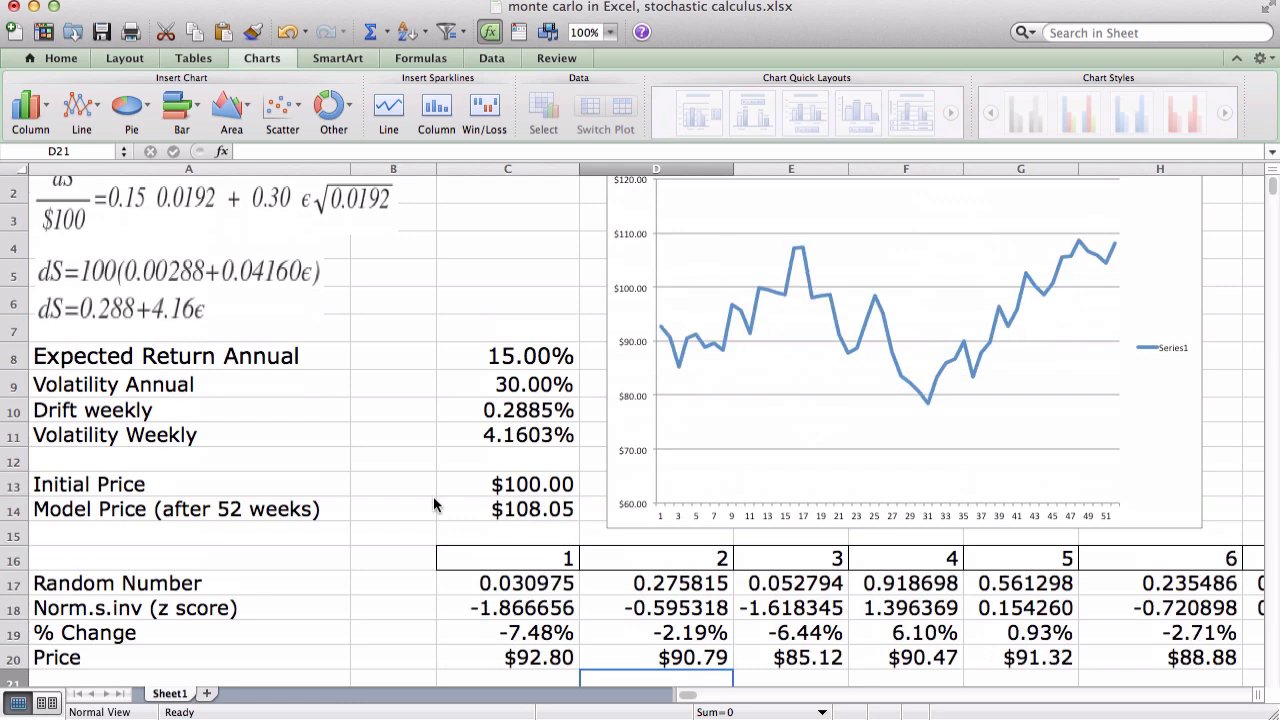
key("F9")
scroll(433, 496, "down", 9)
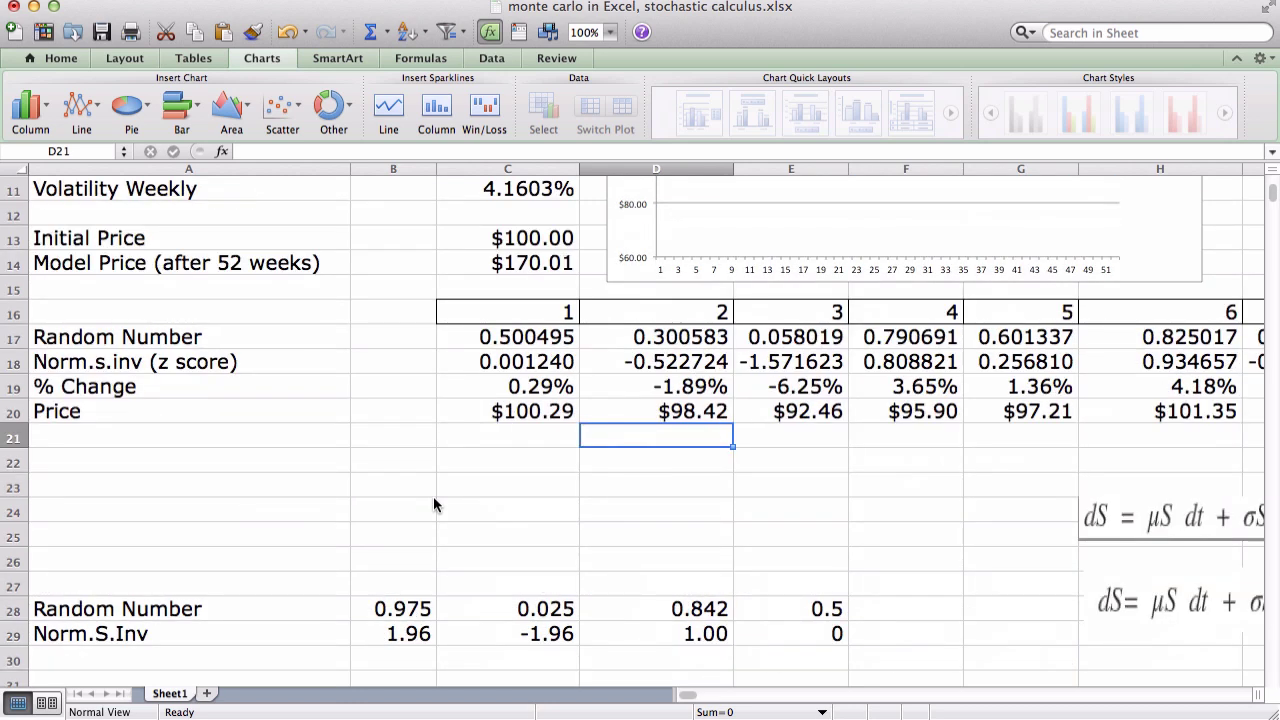
scroll(398, 386, "up", 1)
scroll(398, 386, "up", 9)
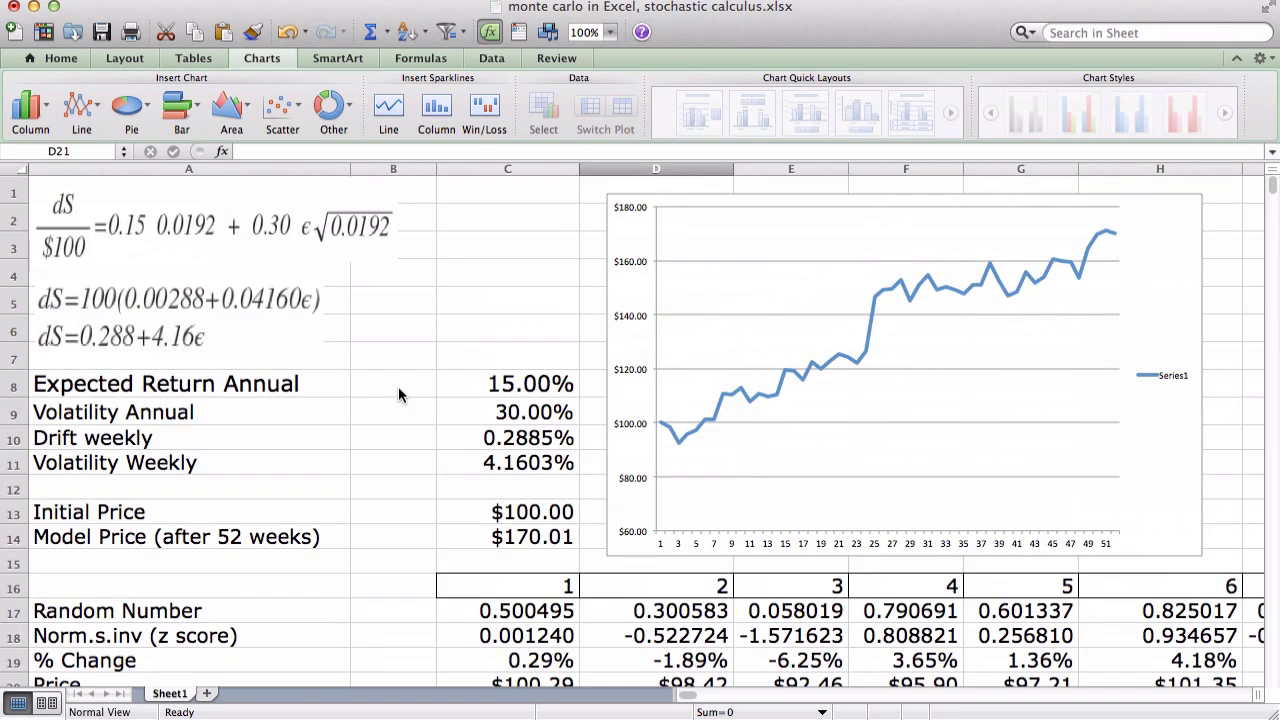
key("F9")
key("F9")
key("F9")
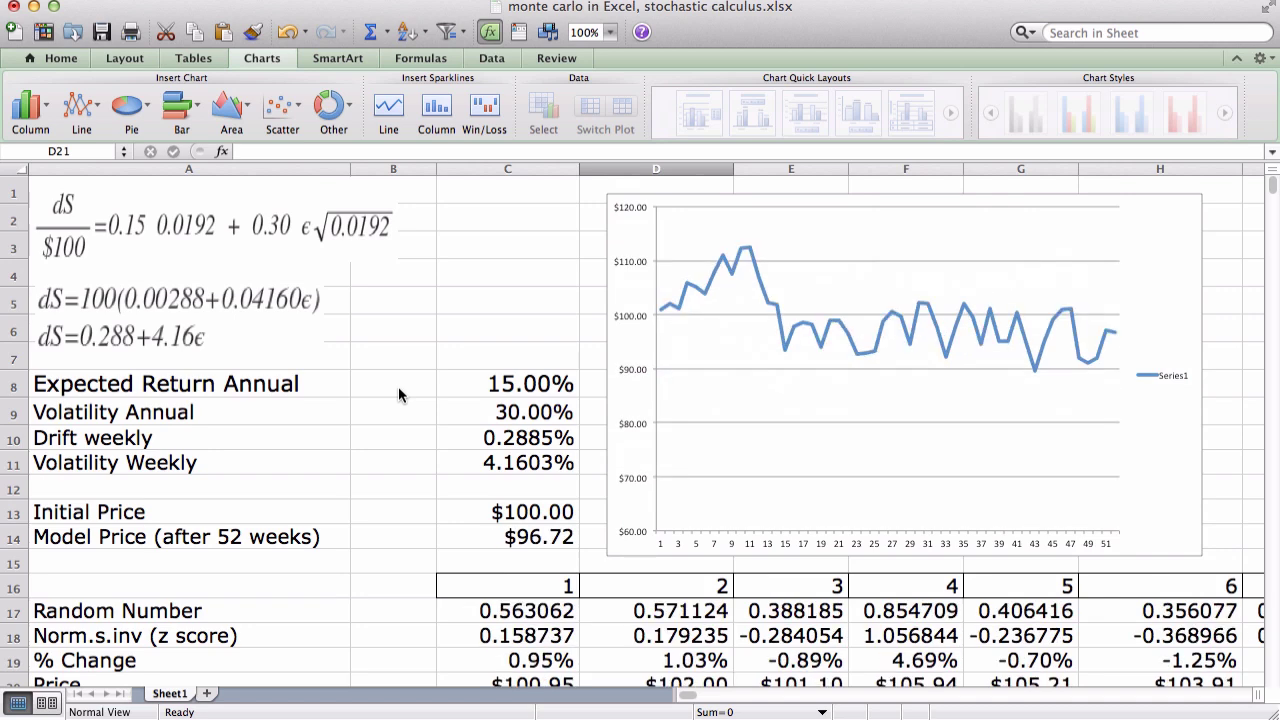
key("F9")
key("F9")
key("F9")
key("F9")
key("F9")
key("F9")
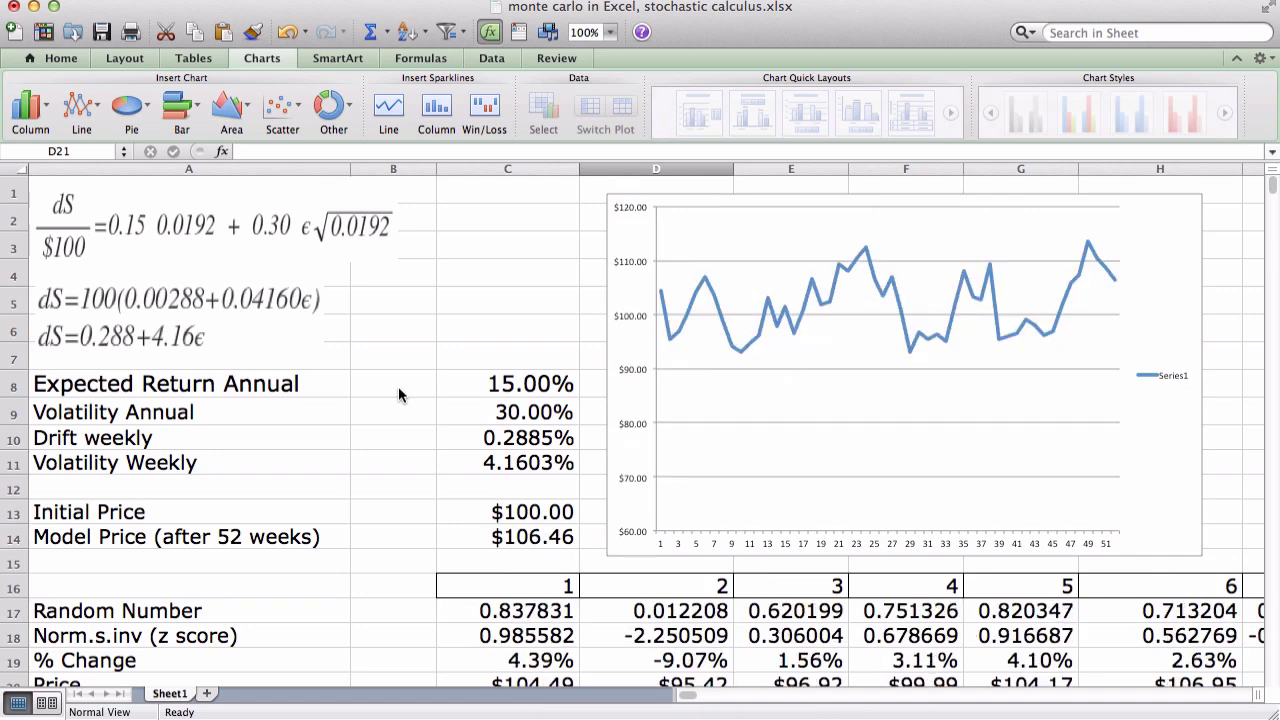